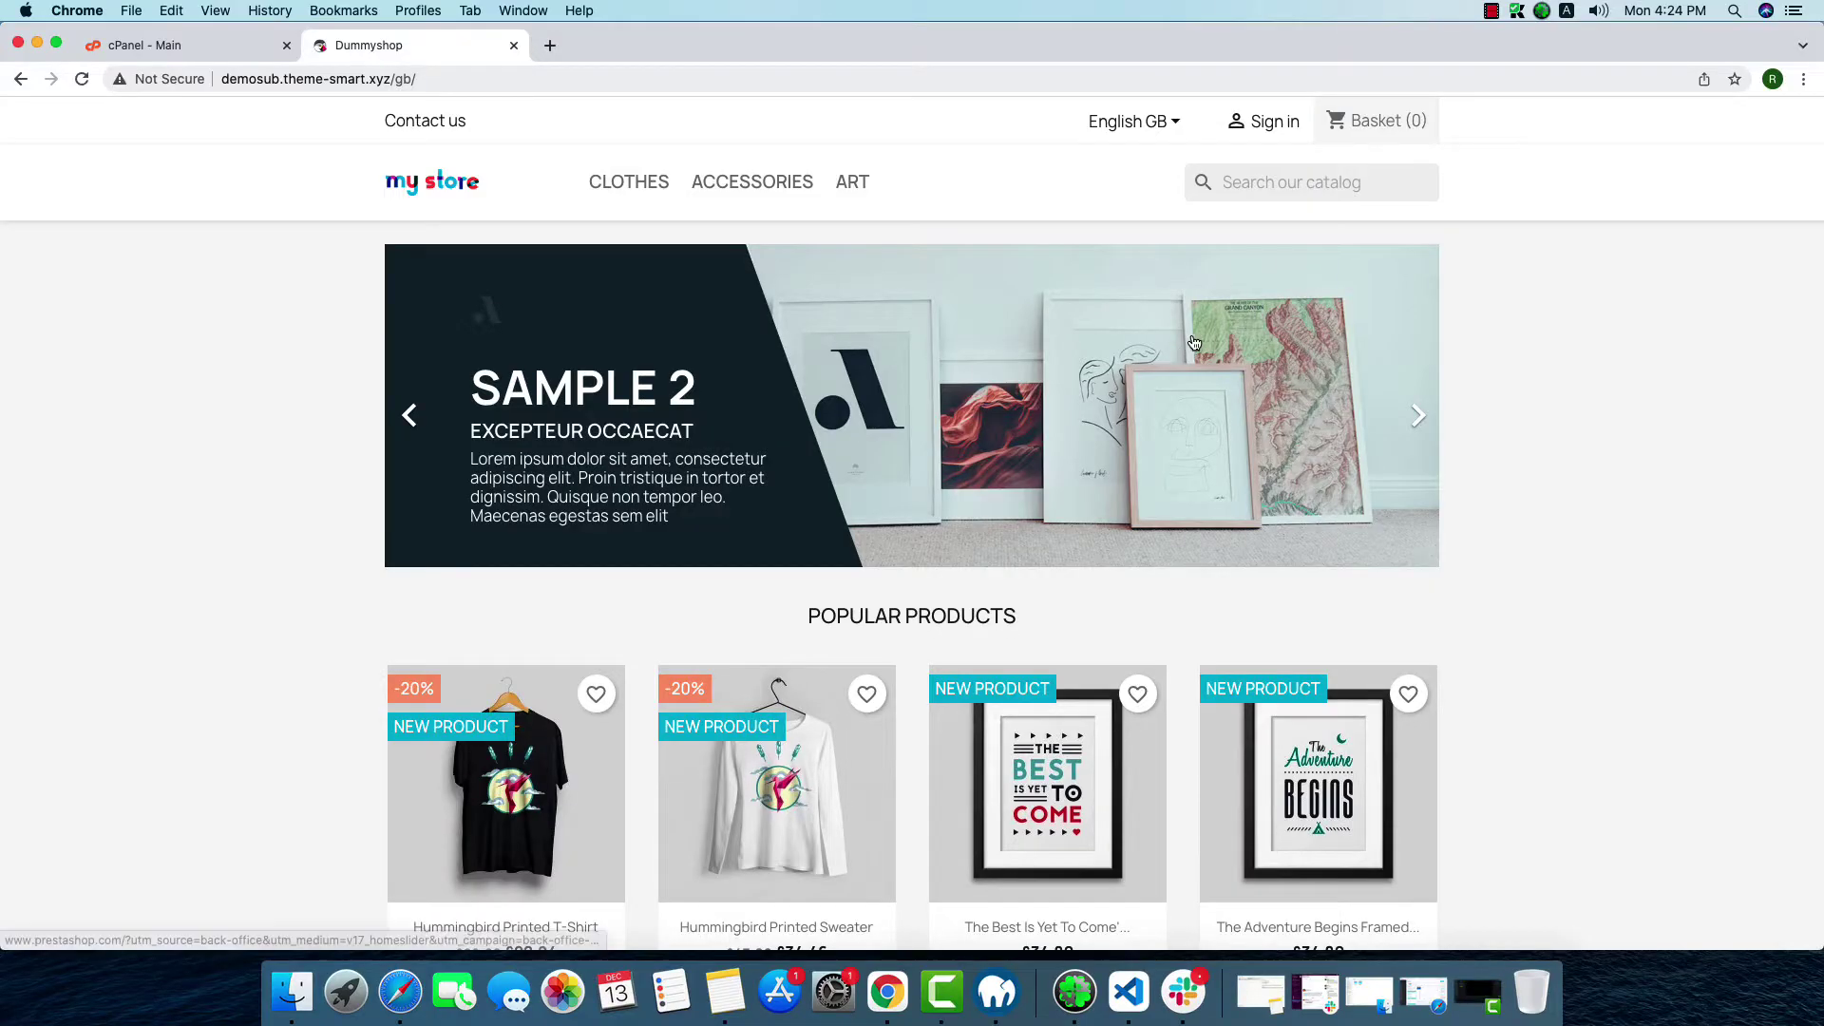
pyautogui.click(194, 53)
pyautogui.scroll(-5, 937, 607)
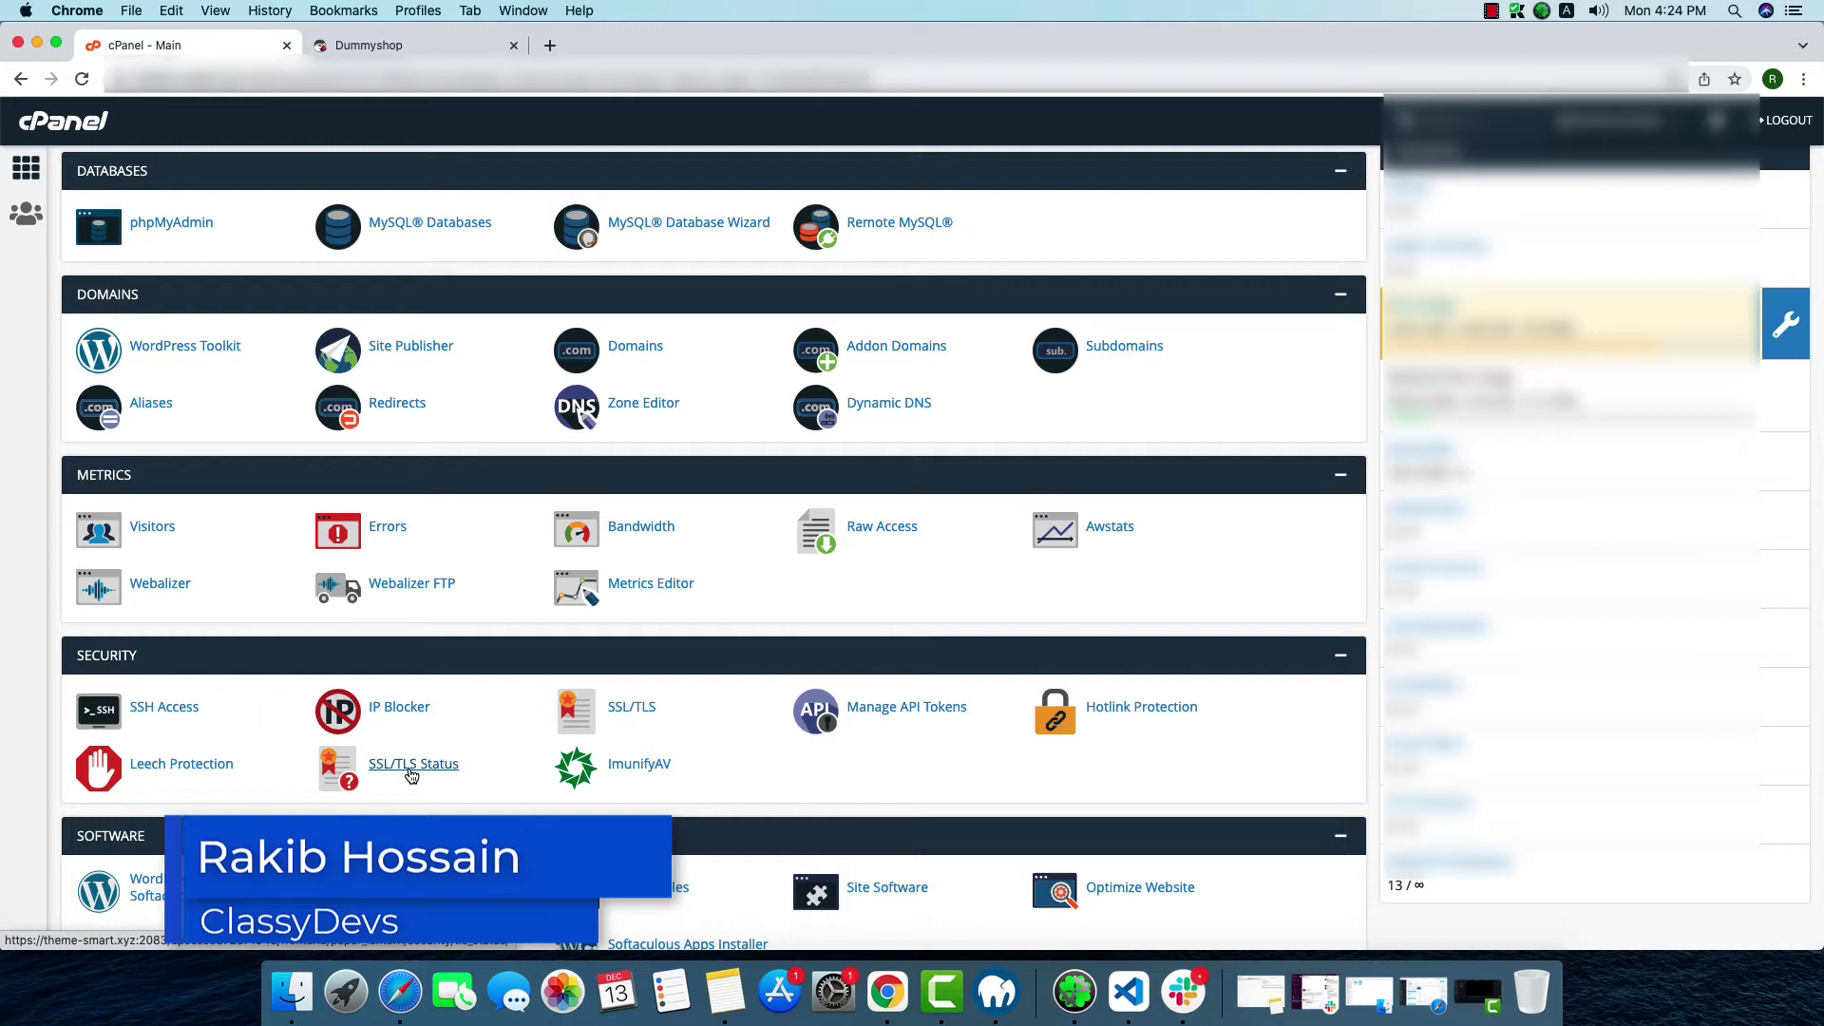
pyautogui.rightClick(412, 774)
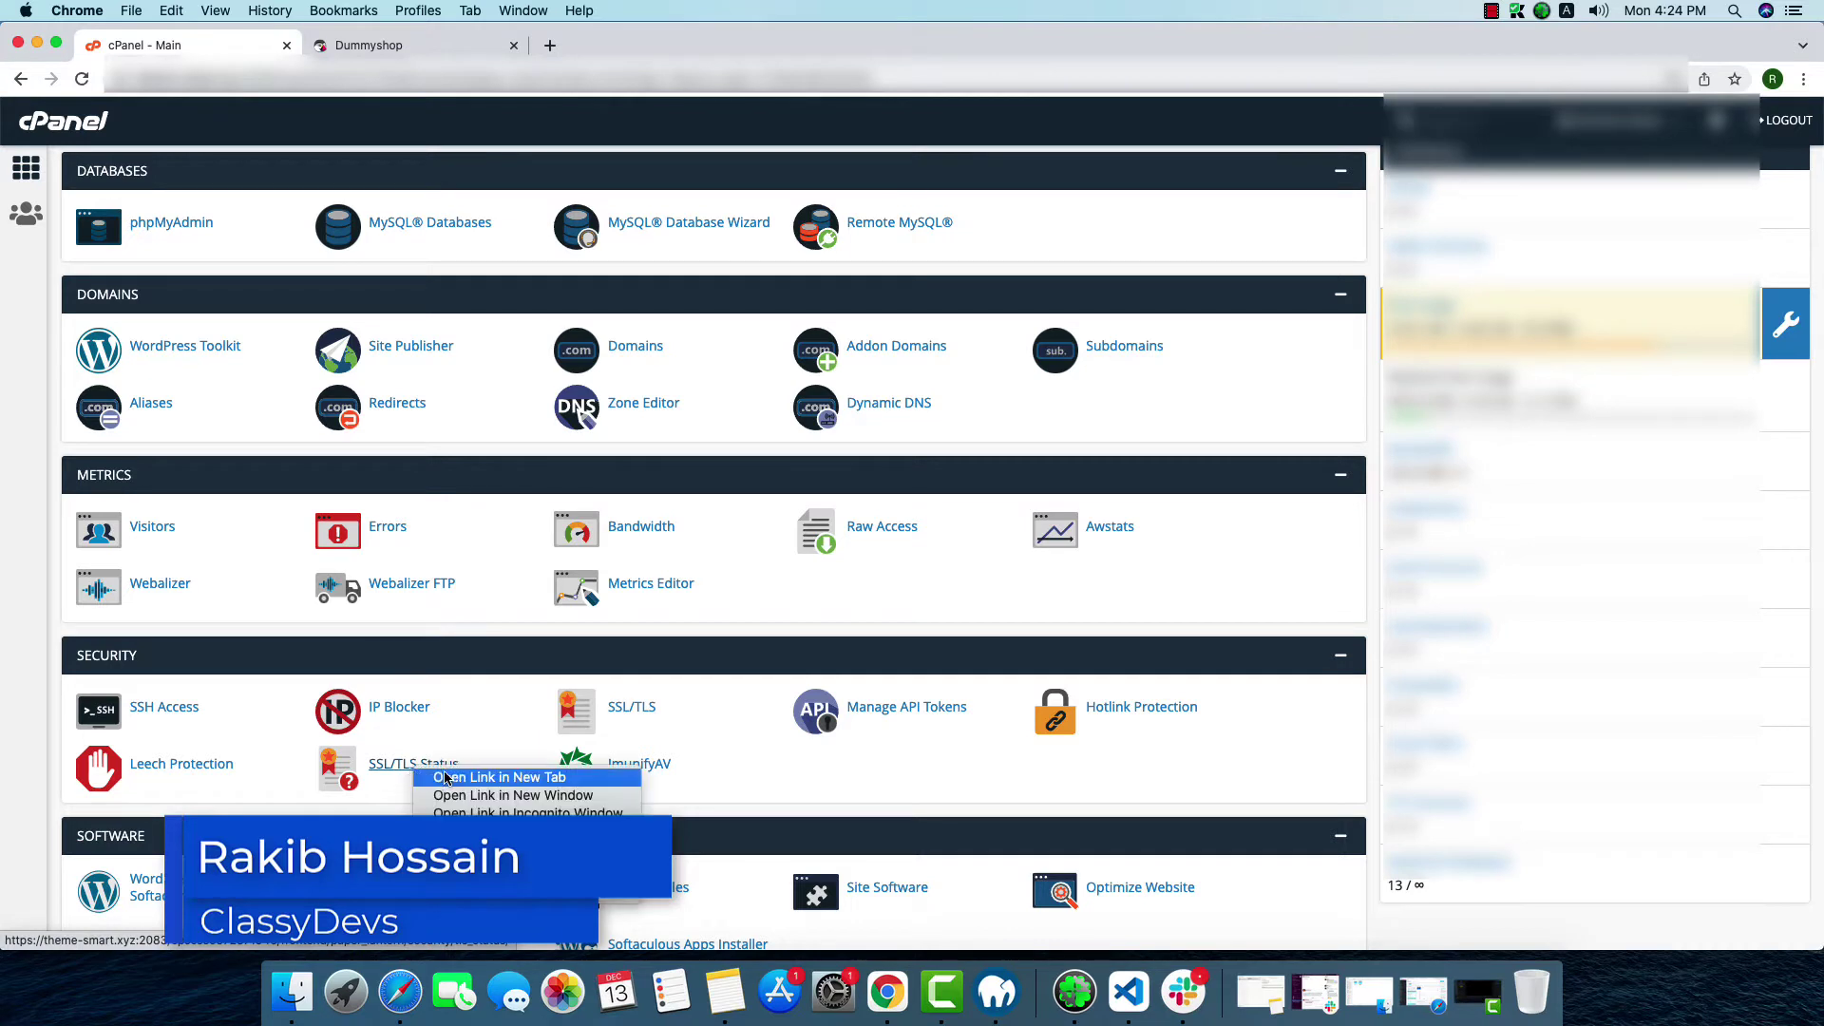
pyautogui.click(453, 777)
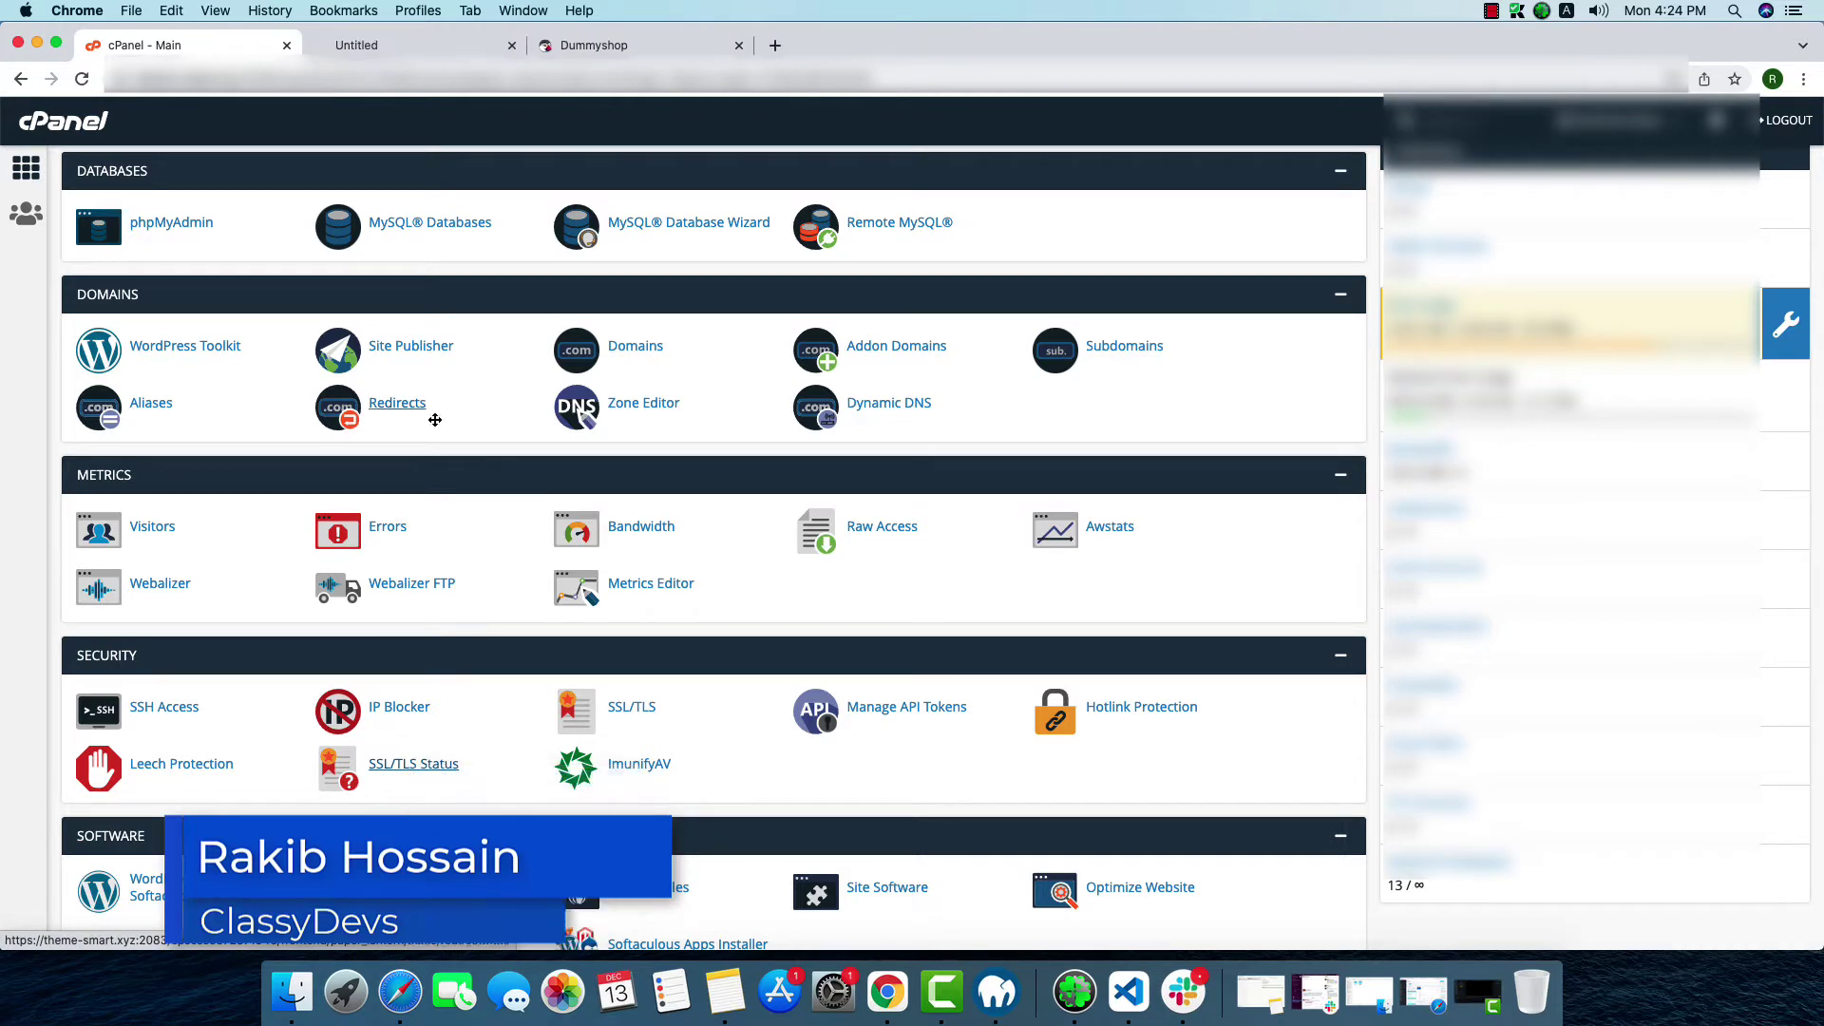
pyautogui.click(404, 48)
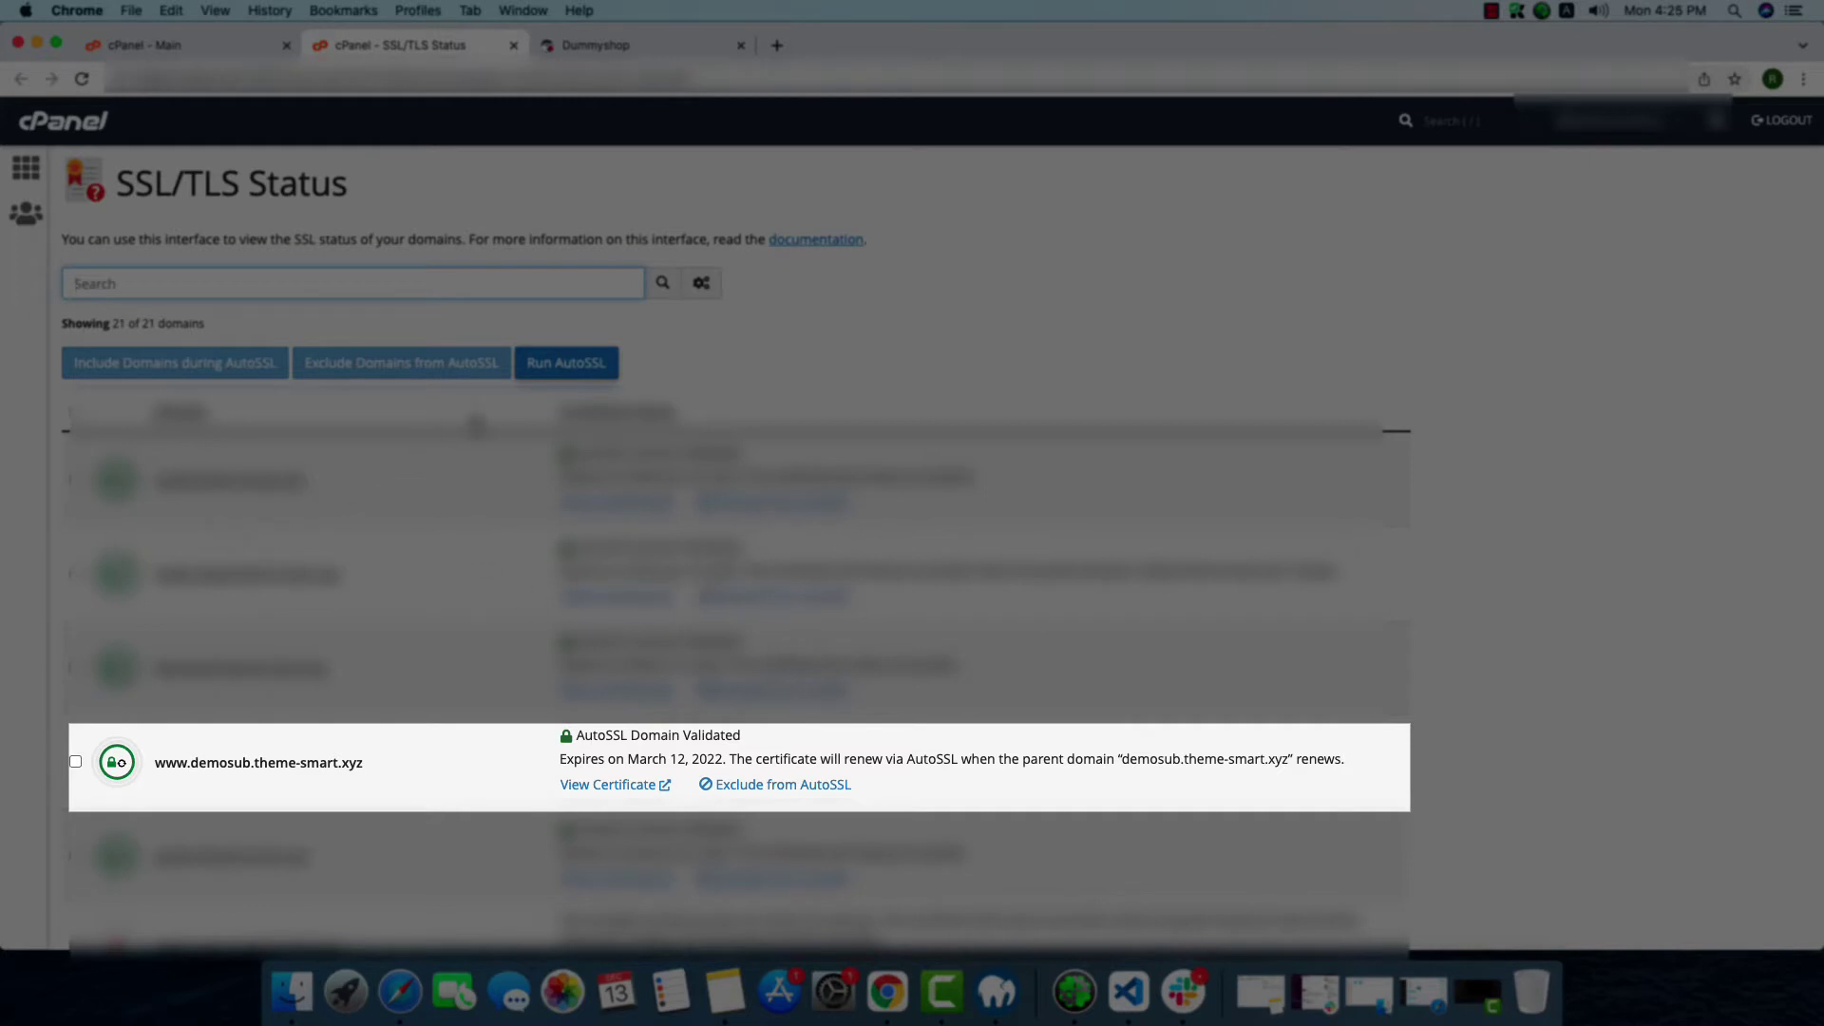
# Restore the PrestaShop admin window to full screen and open Shop Parameters > General.
pyautogui.click(630, 52)
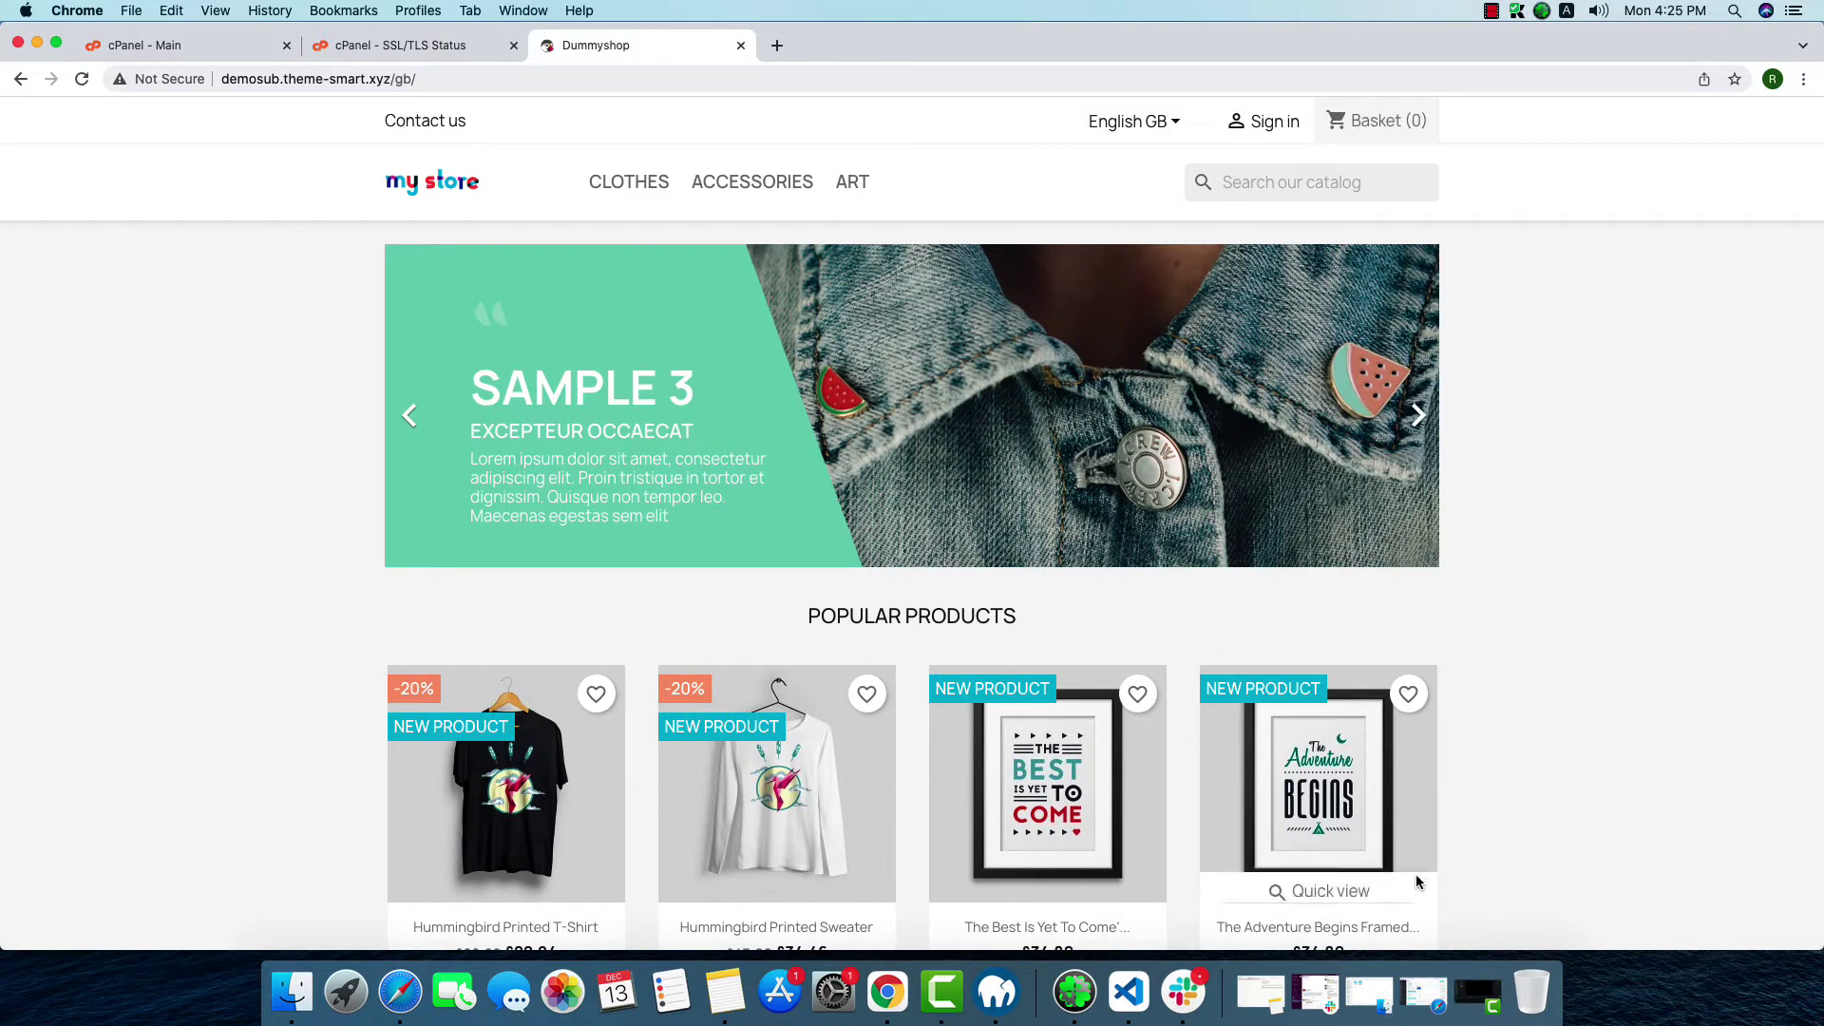
pyautogui.click(1311, 989)
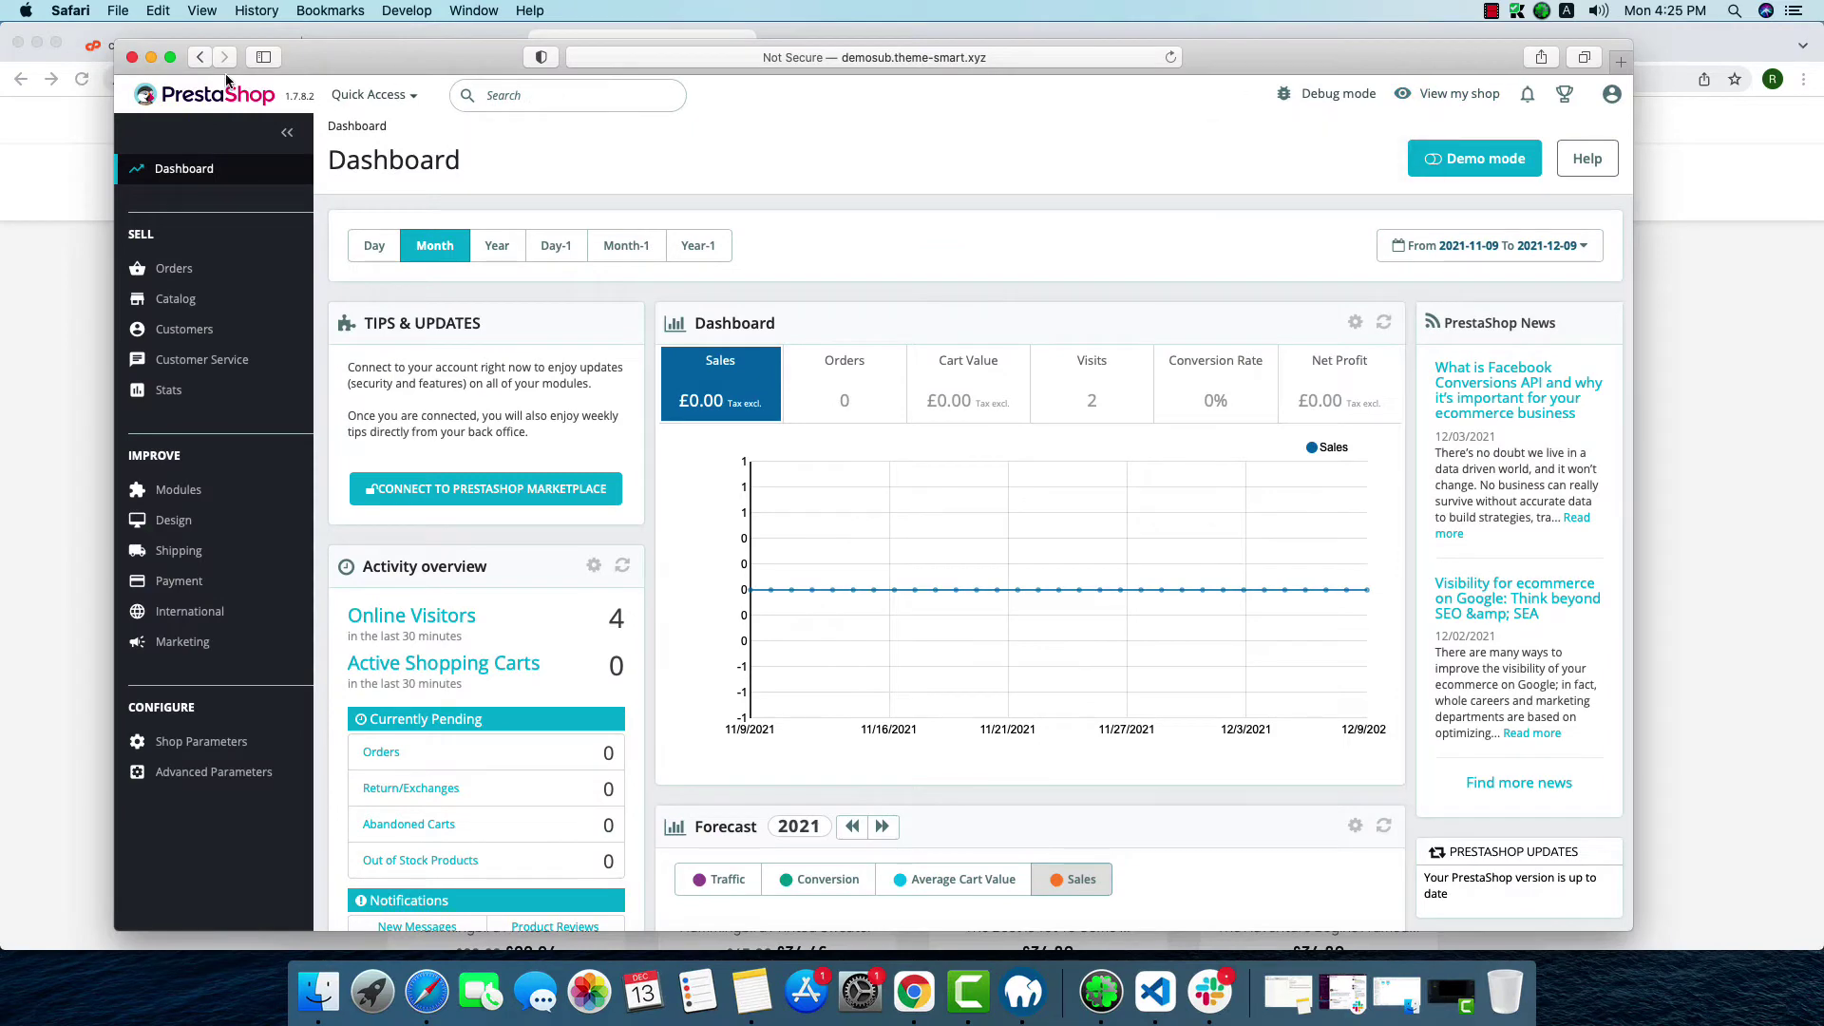
pyautogui.click(170, 57)
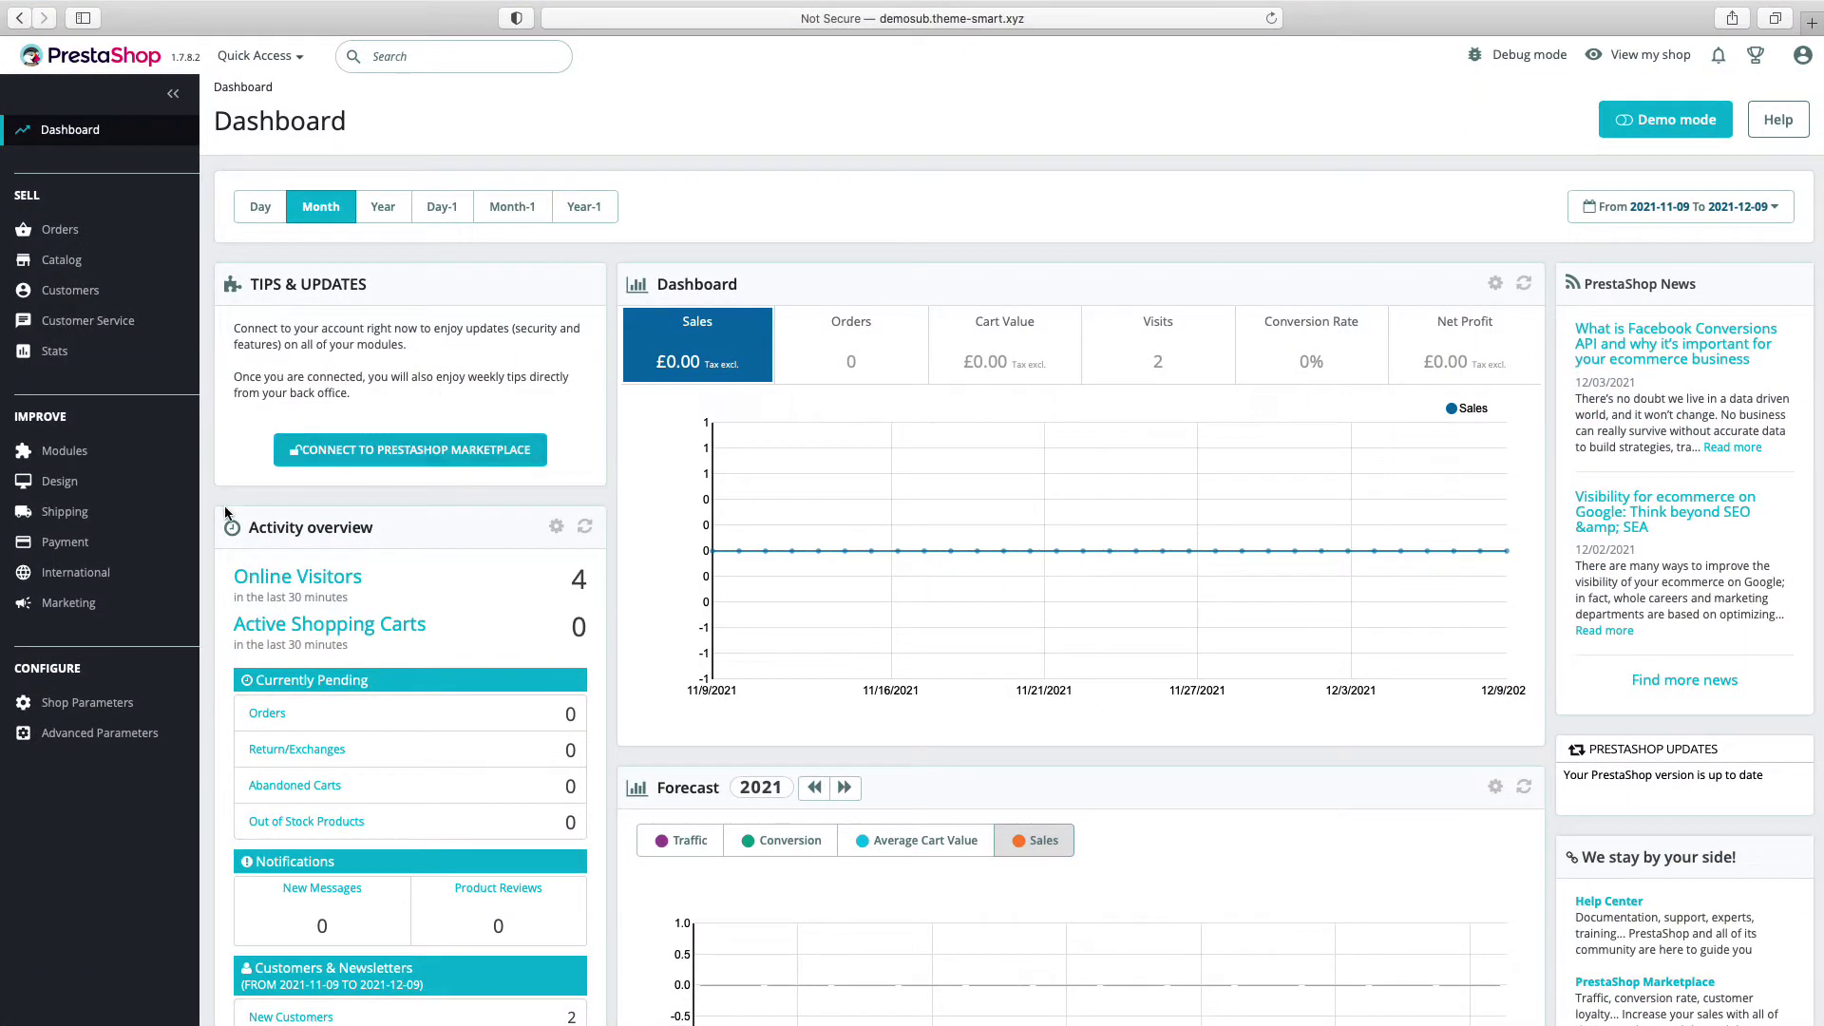
pyautogui.moveTo(140, 711)
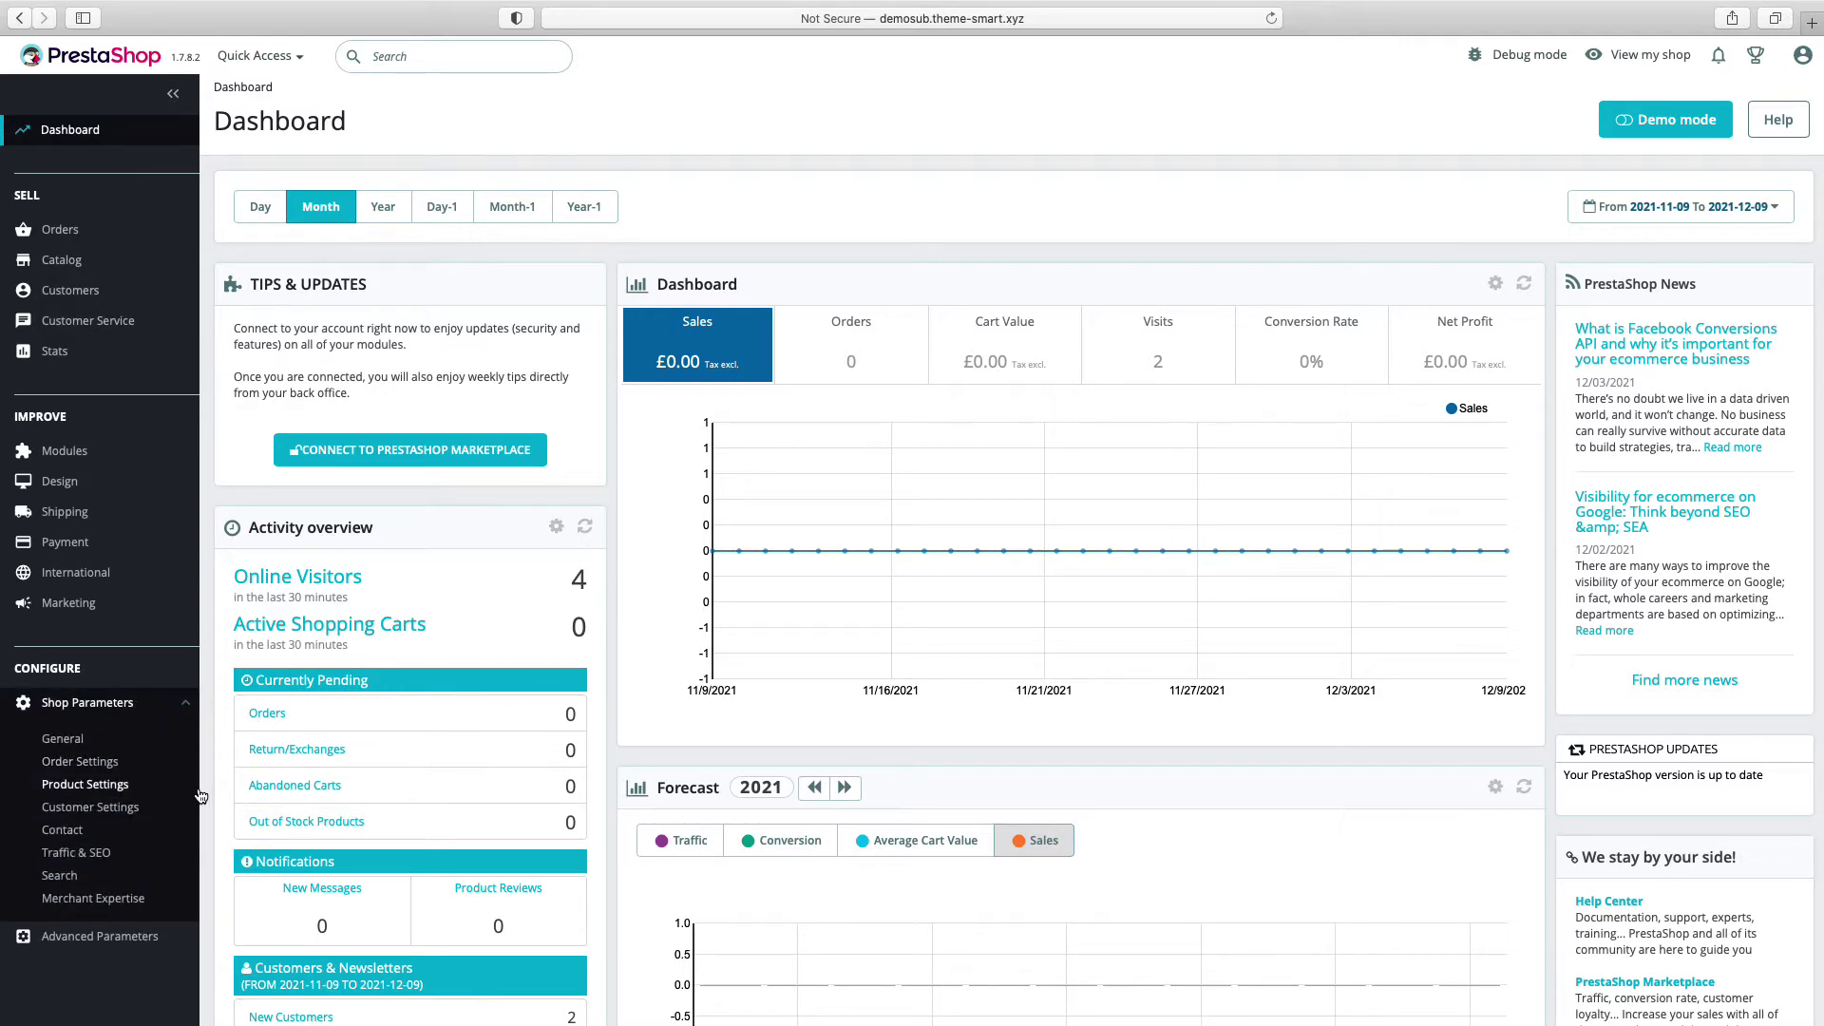
pyautogui.click(77, 746)
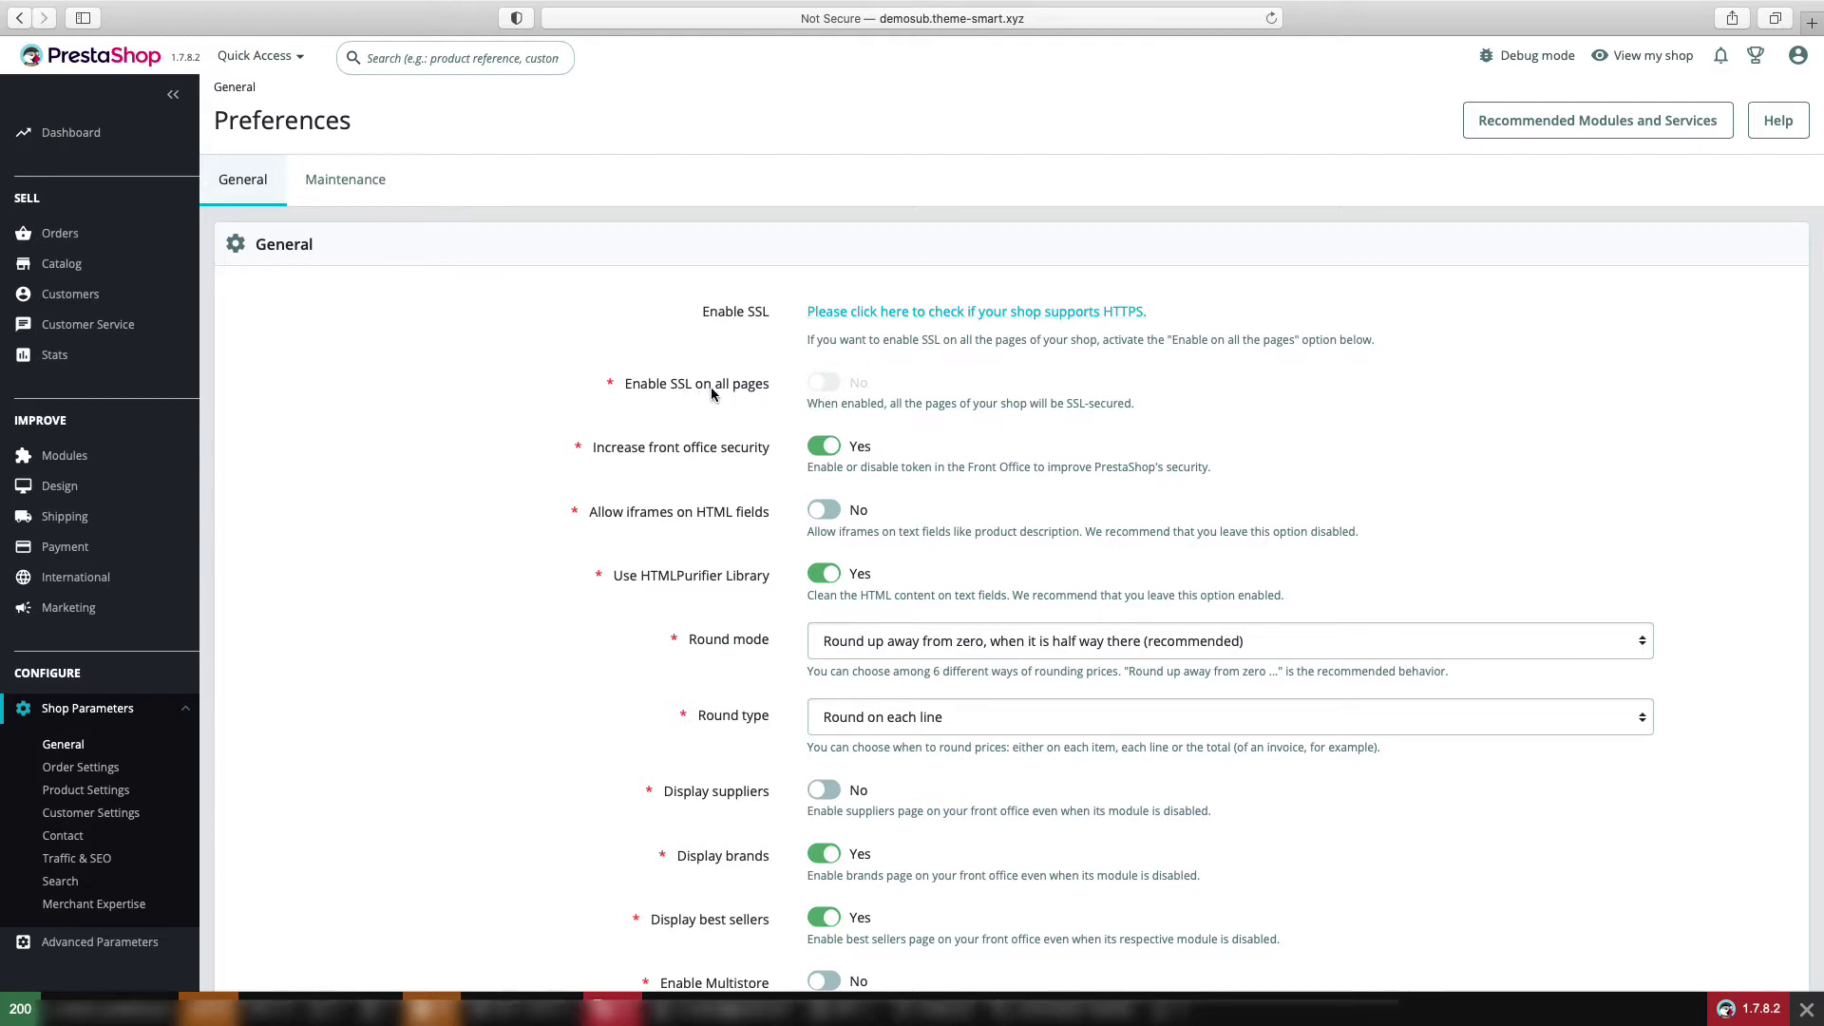
# Run the HTTPS support check and accept the invalid-token warning to reload the preferences.
pyautogui.click(889, 315)
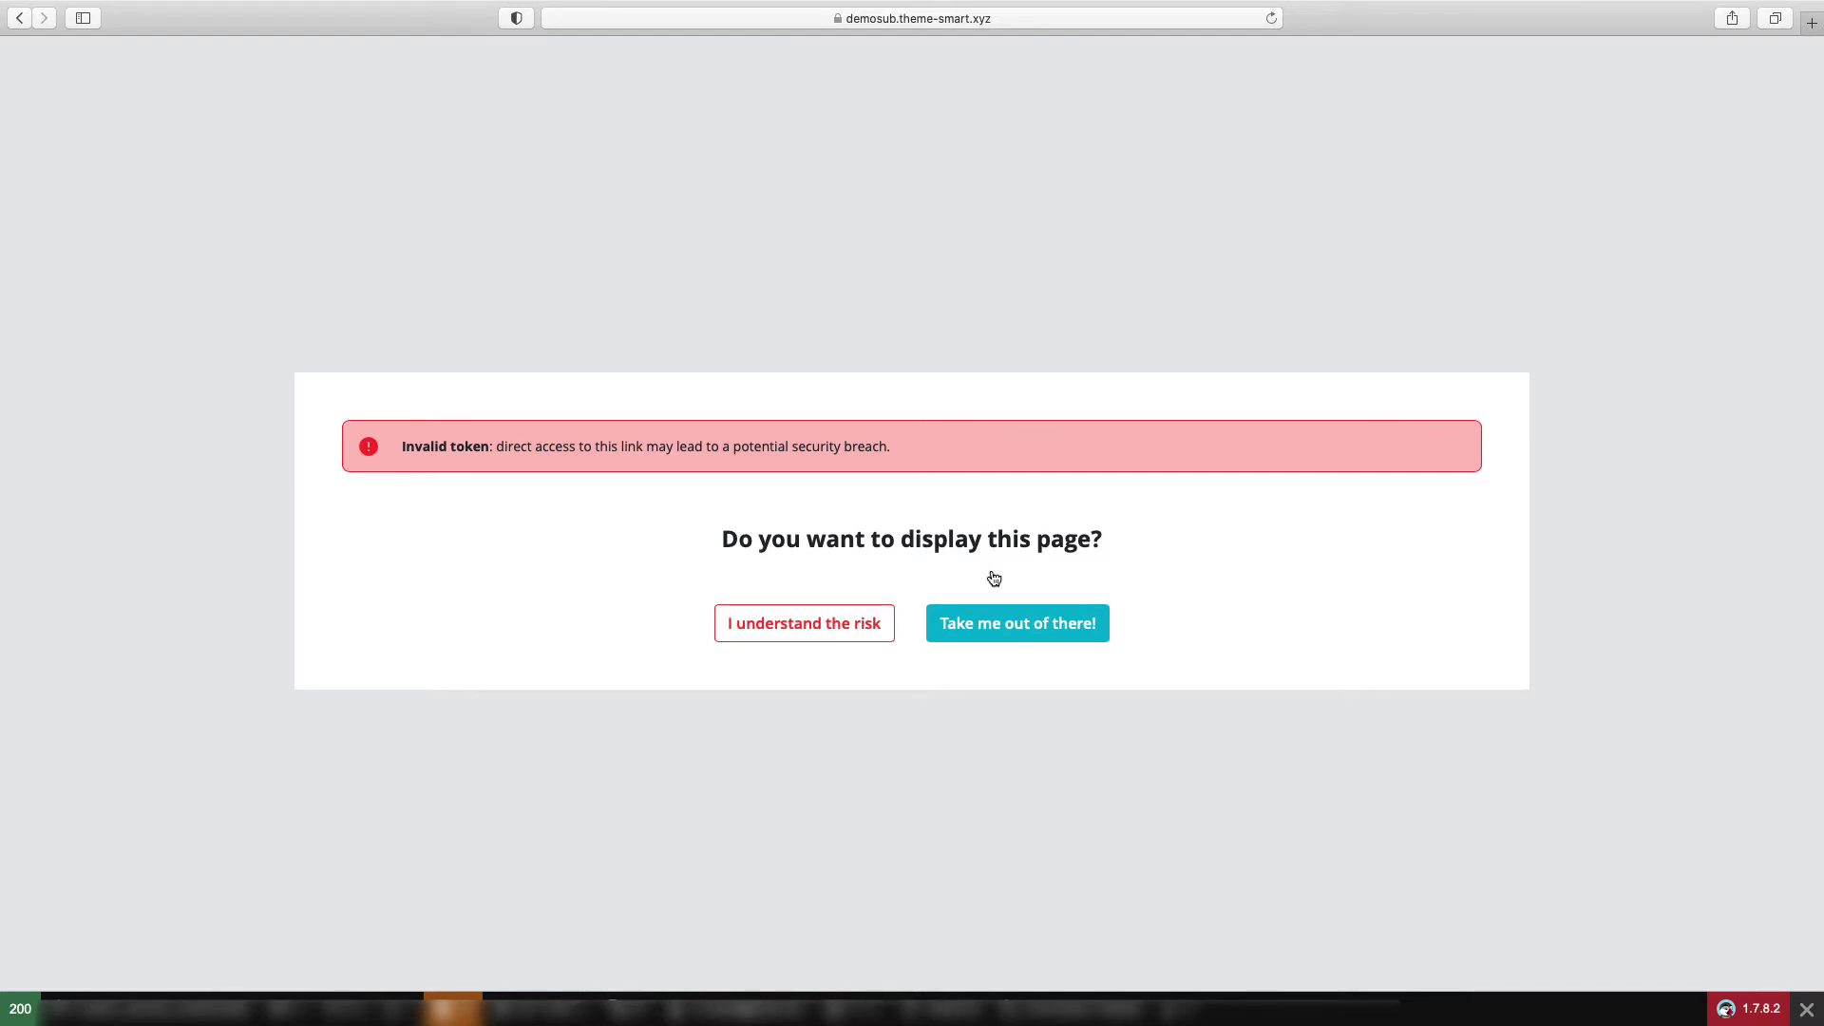
pyautogui.click(783, 633)
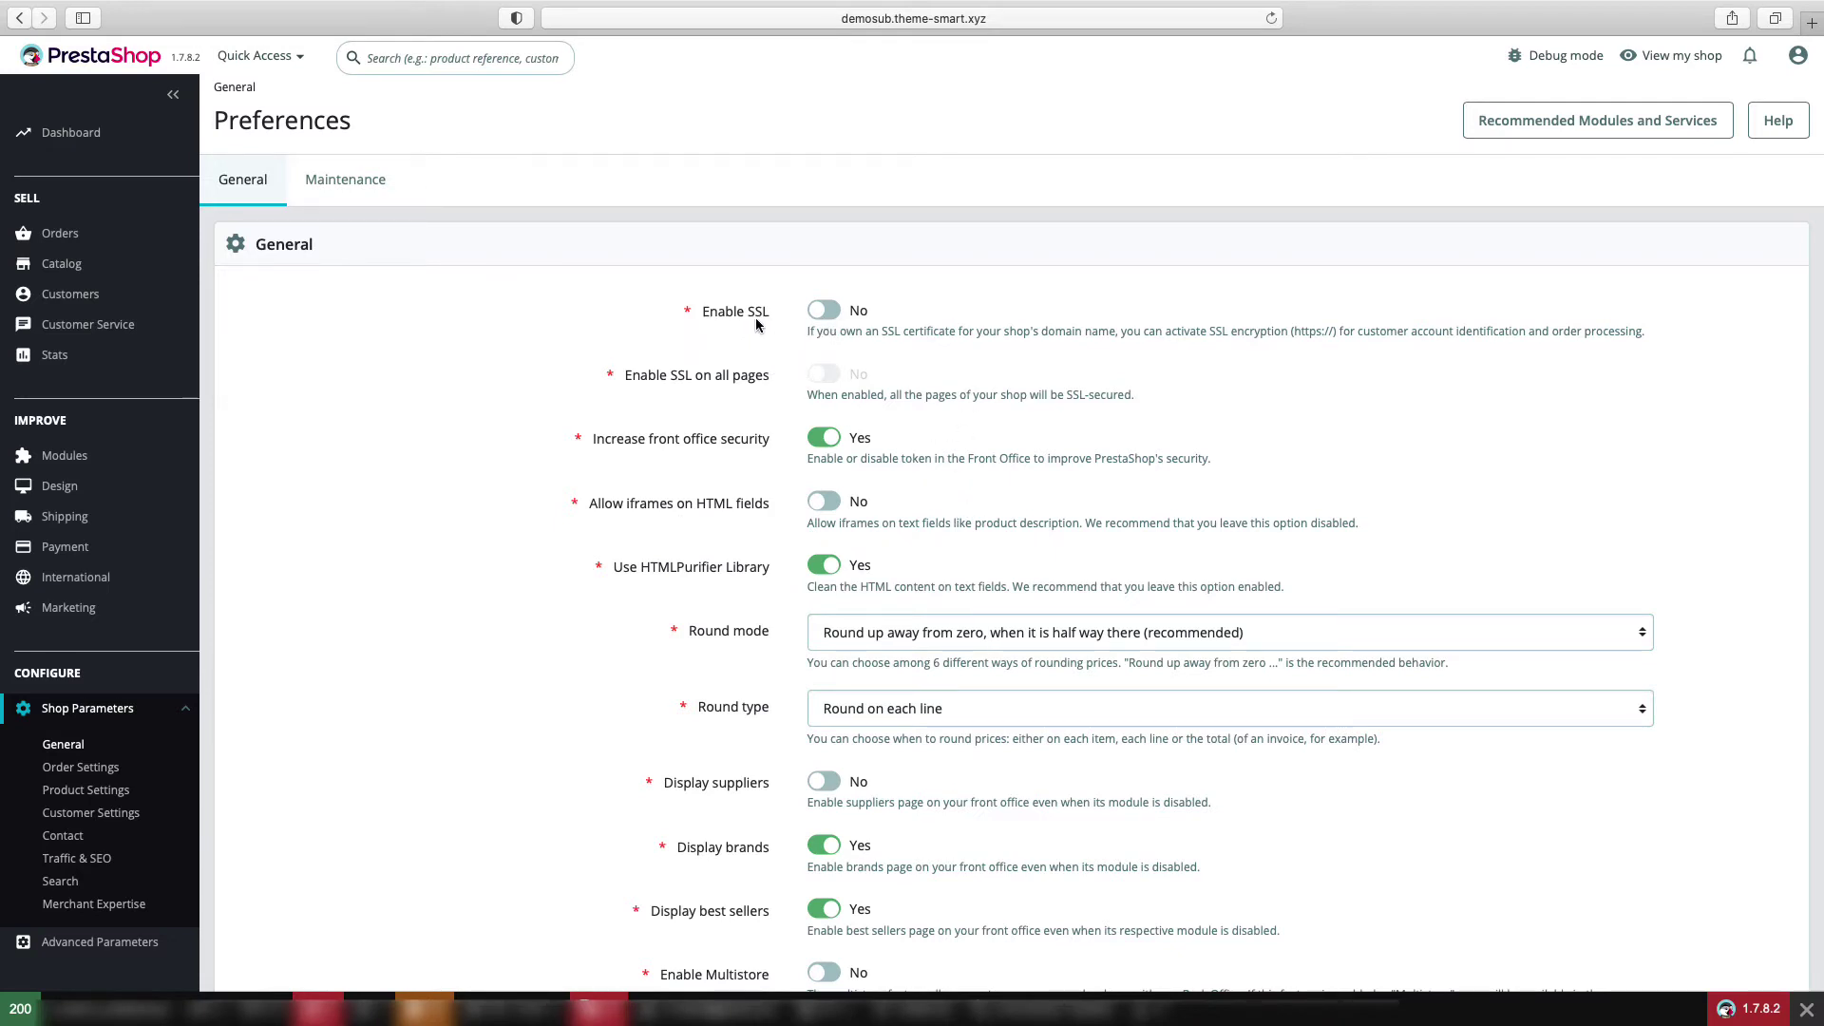
# Switch Enable SSL and Enable SSL on all pages to Yes, saving after each change.
pyautogui.click(822, 320)
pyautogui.scroll(-3, 1416, 504)
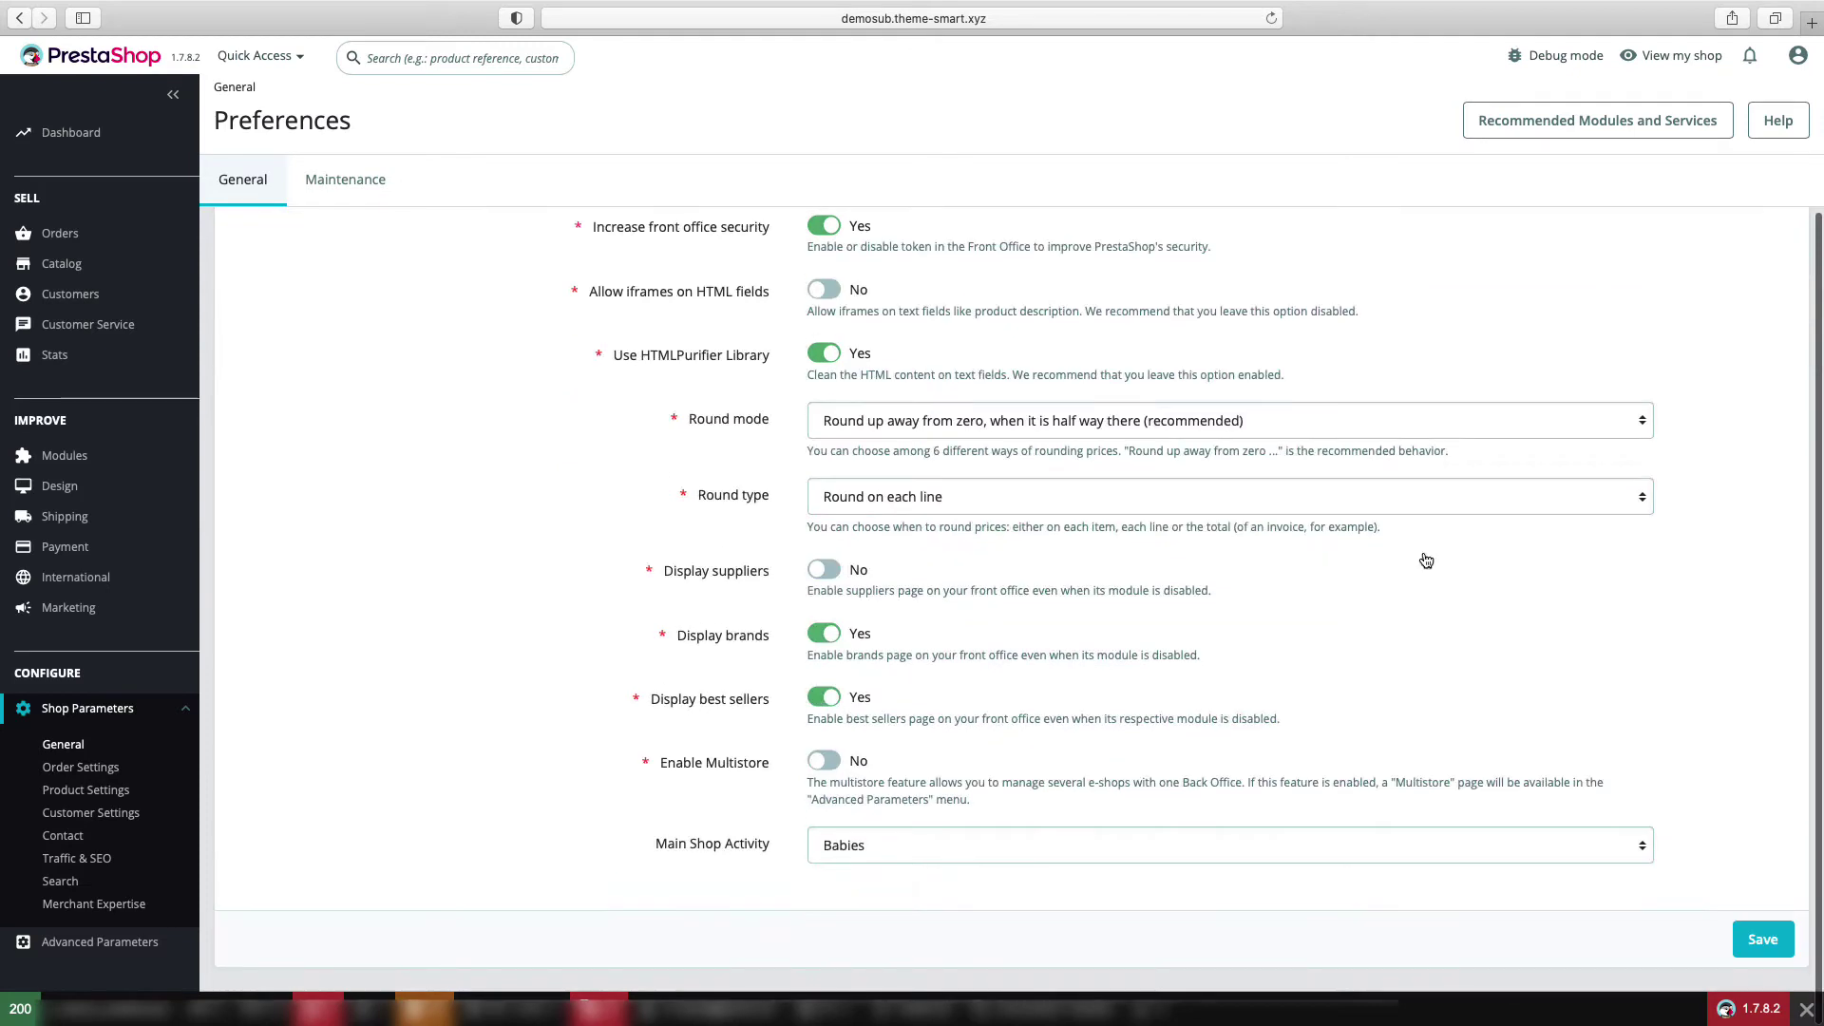
pyautogui.click(1767, 940)
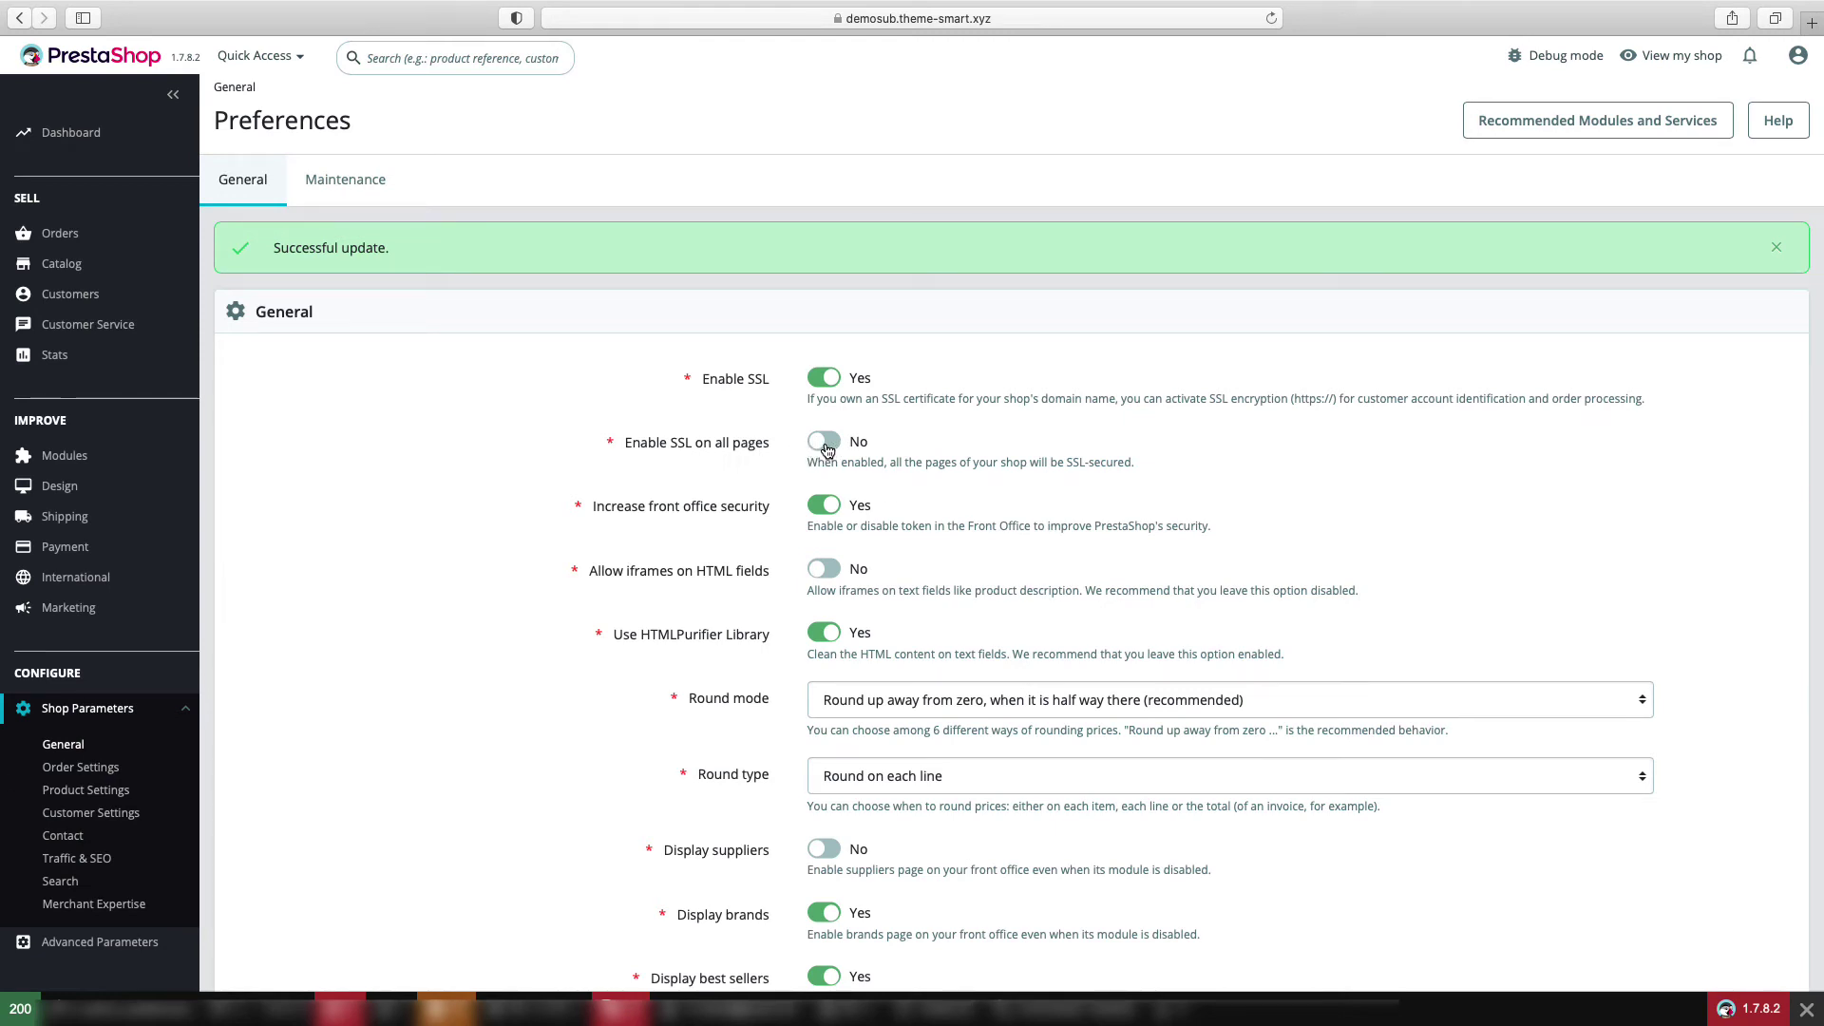
pyautogui.scroll(-3, 1573, 724)
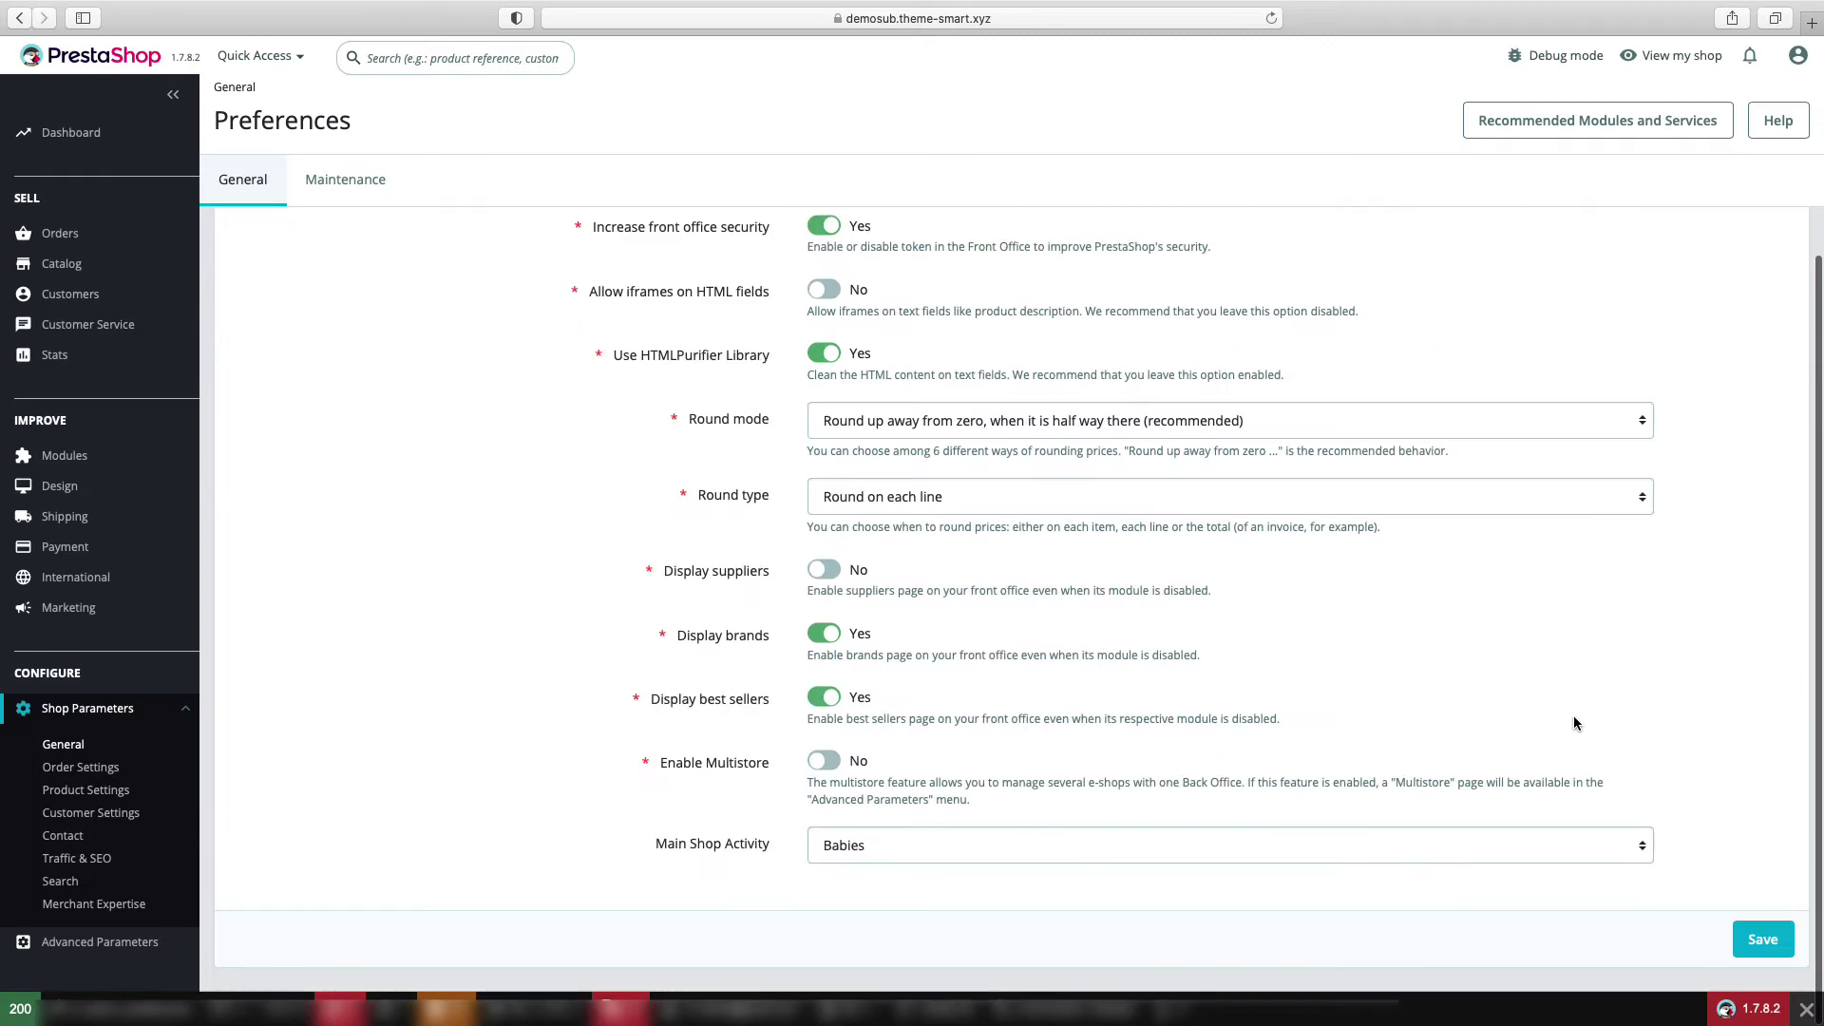
pyautogui.click(1757, 935)
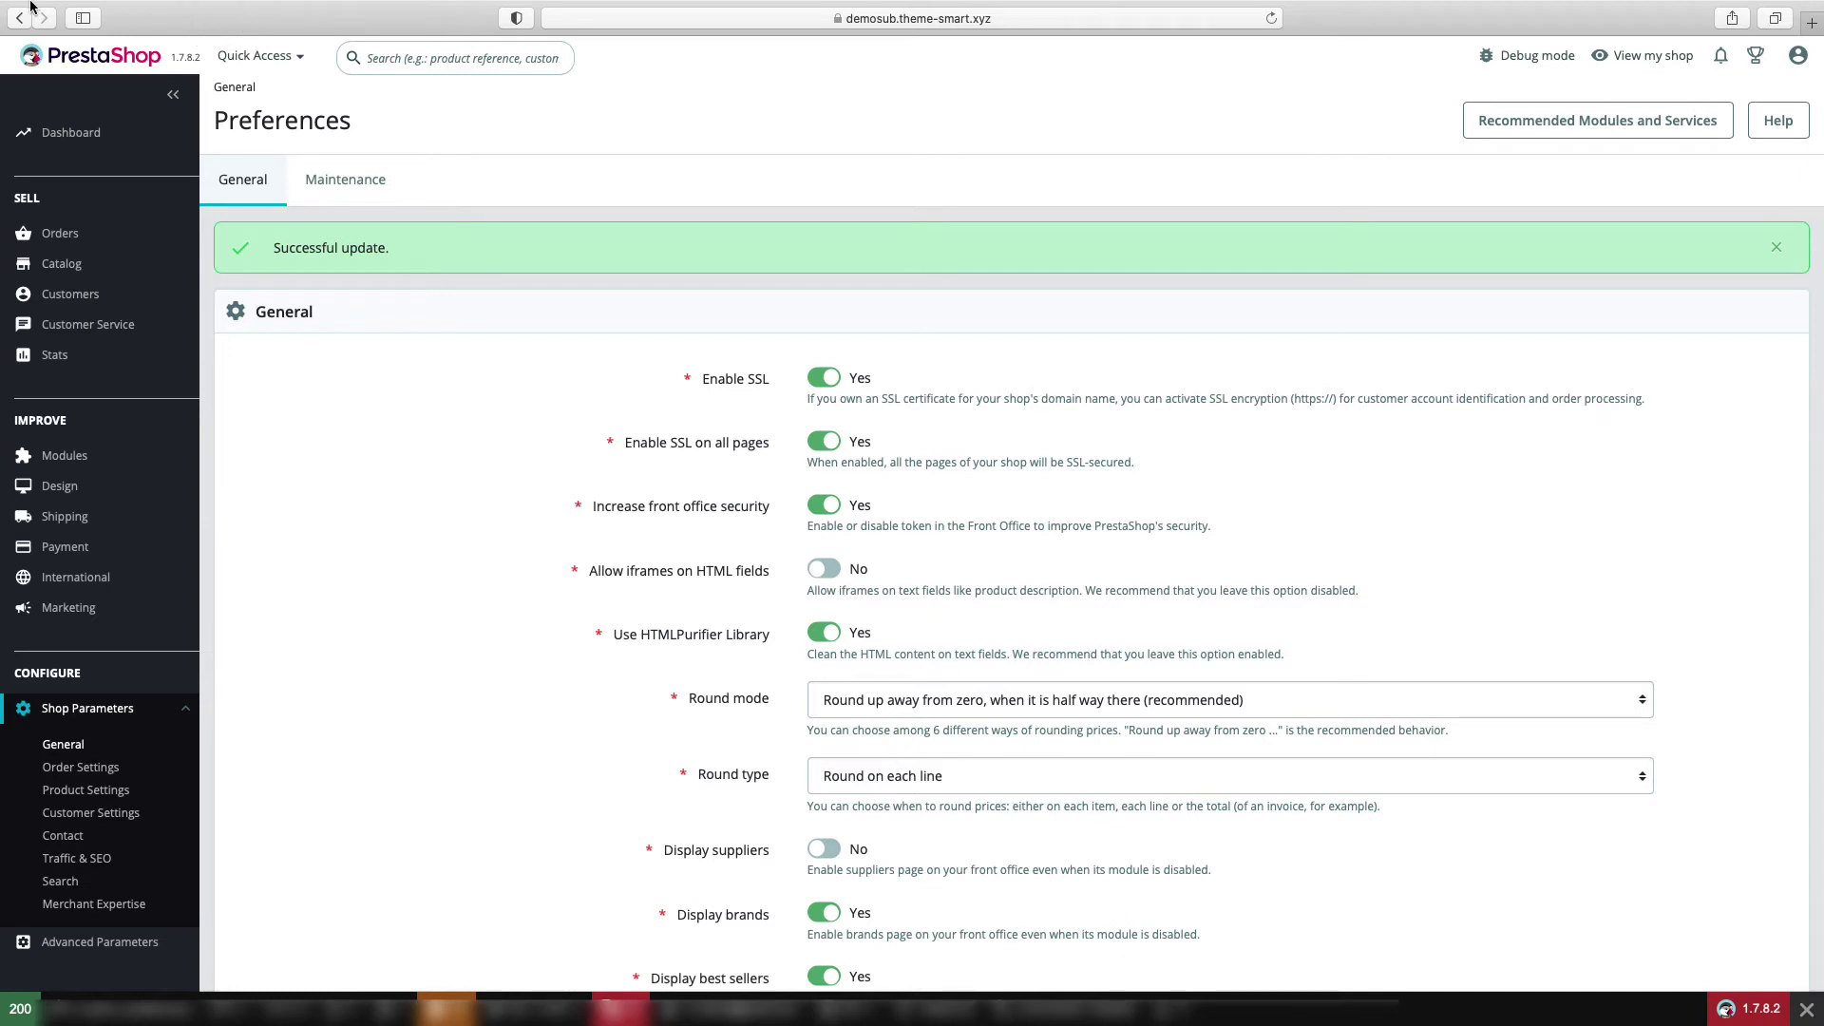
# Reload the storefront so it now loads over a secure HTTPS address.
pyautogui.moveTo(288, 5)
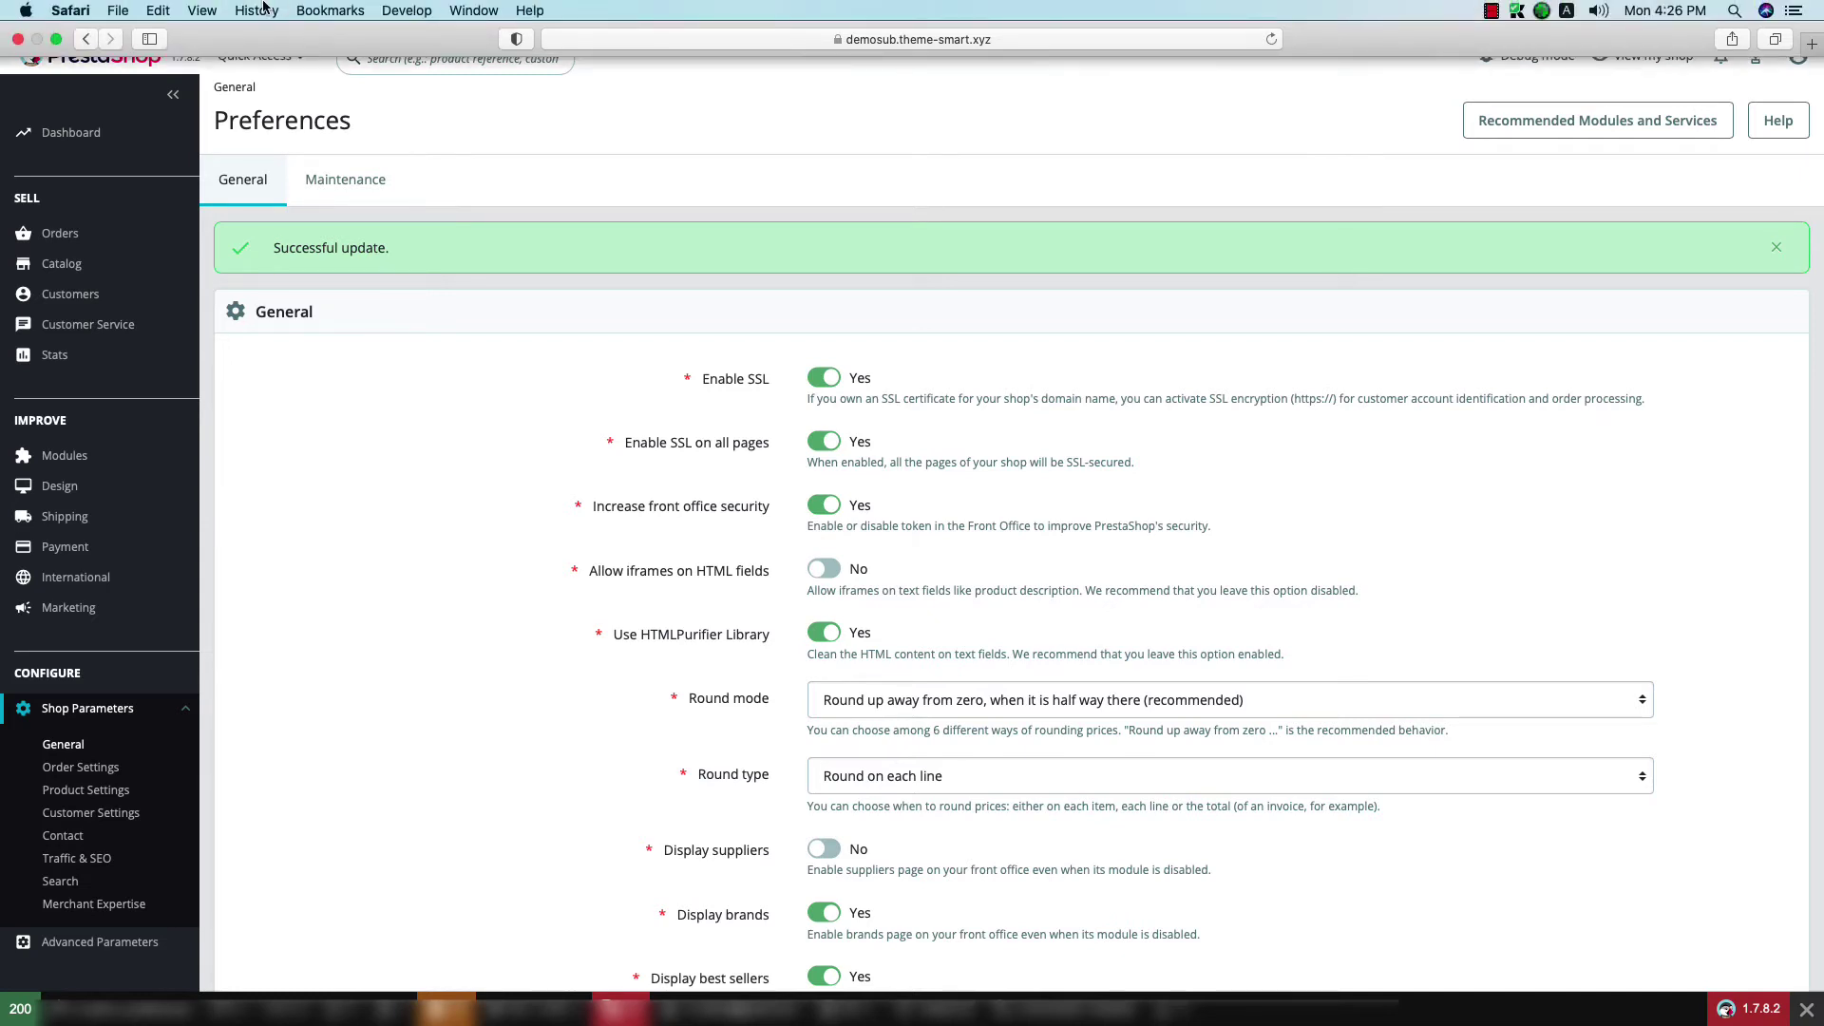
pyautogui.click(56, 39)
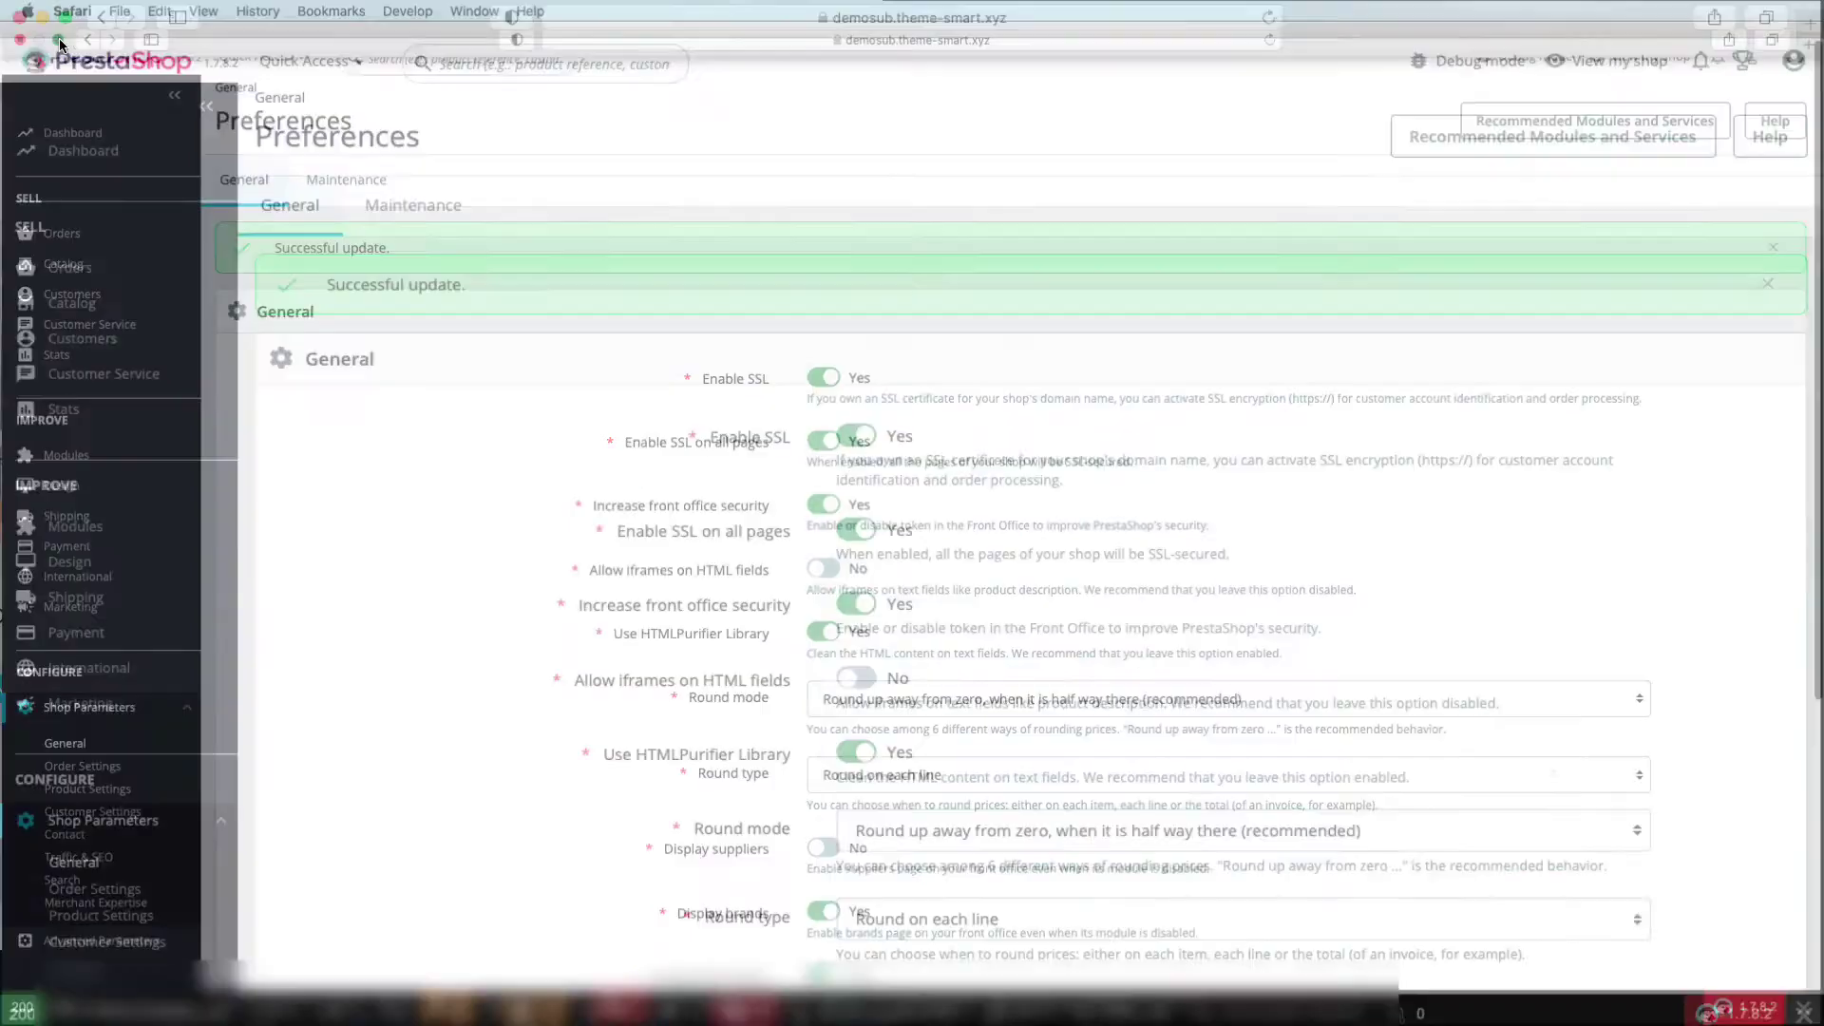
pyautogui.click(152, 58)
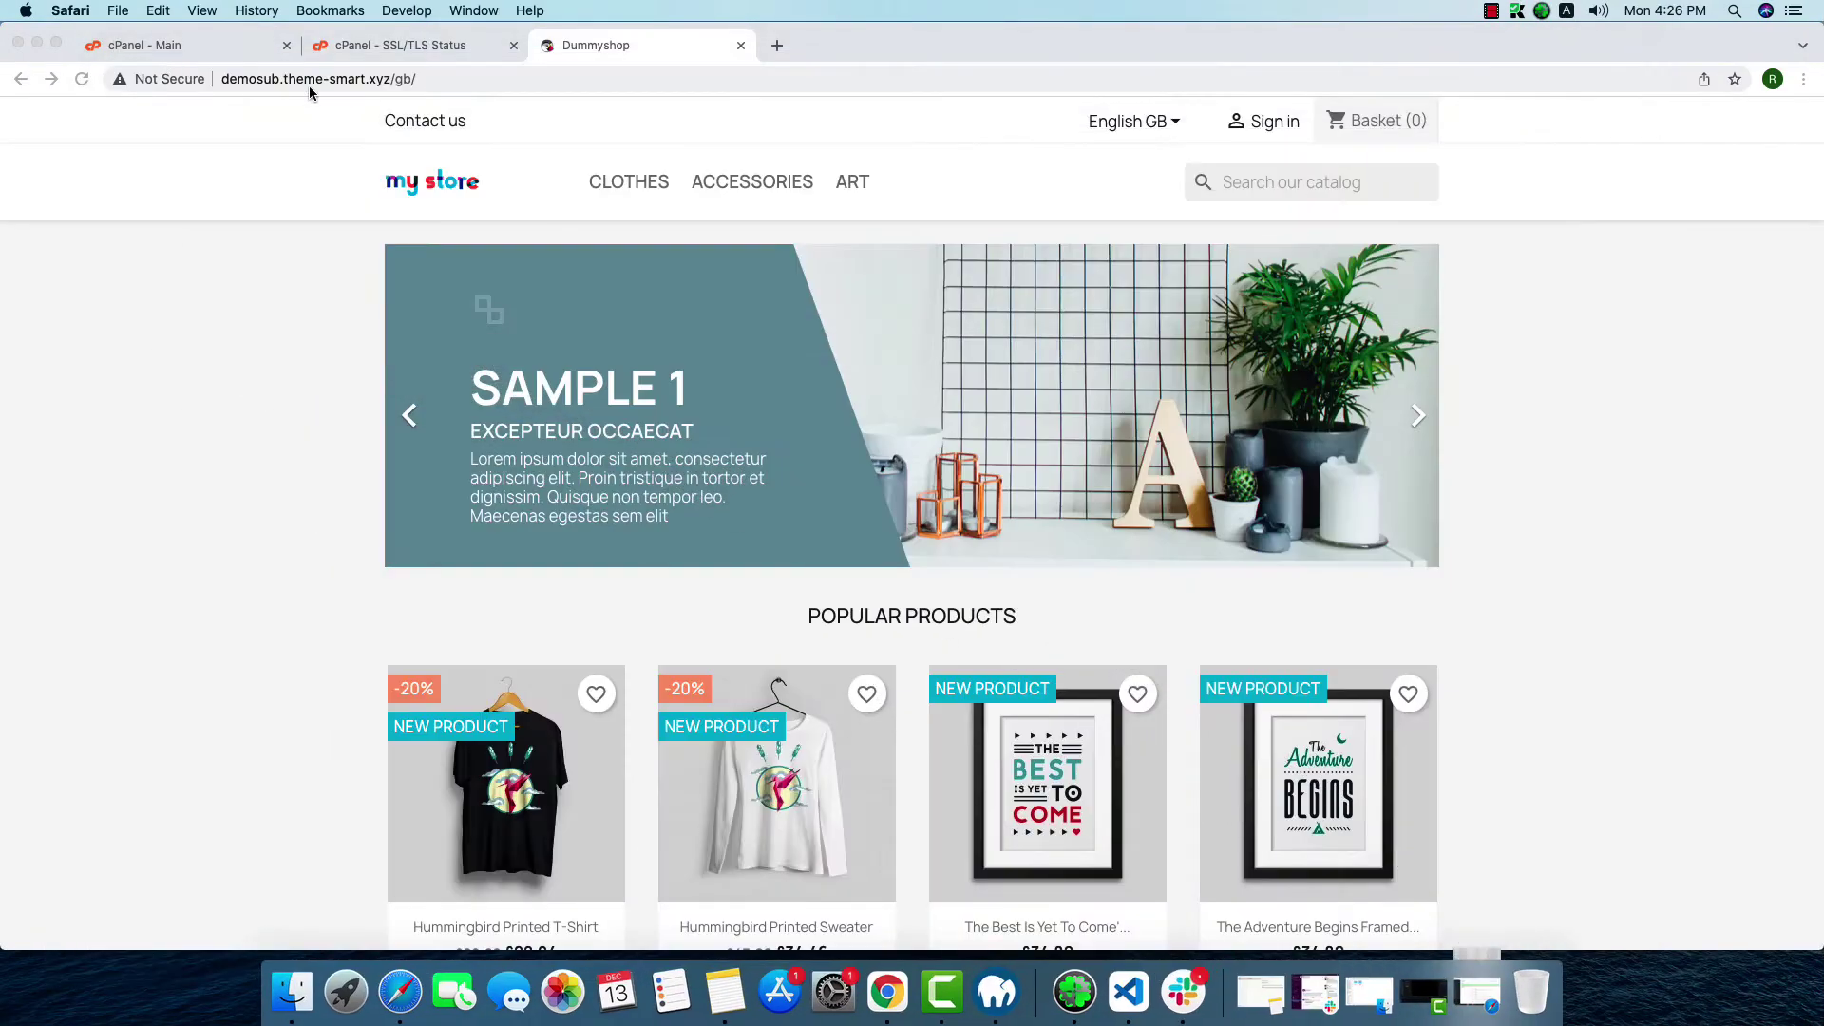
pyautogui.click(356, 79)
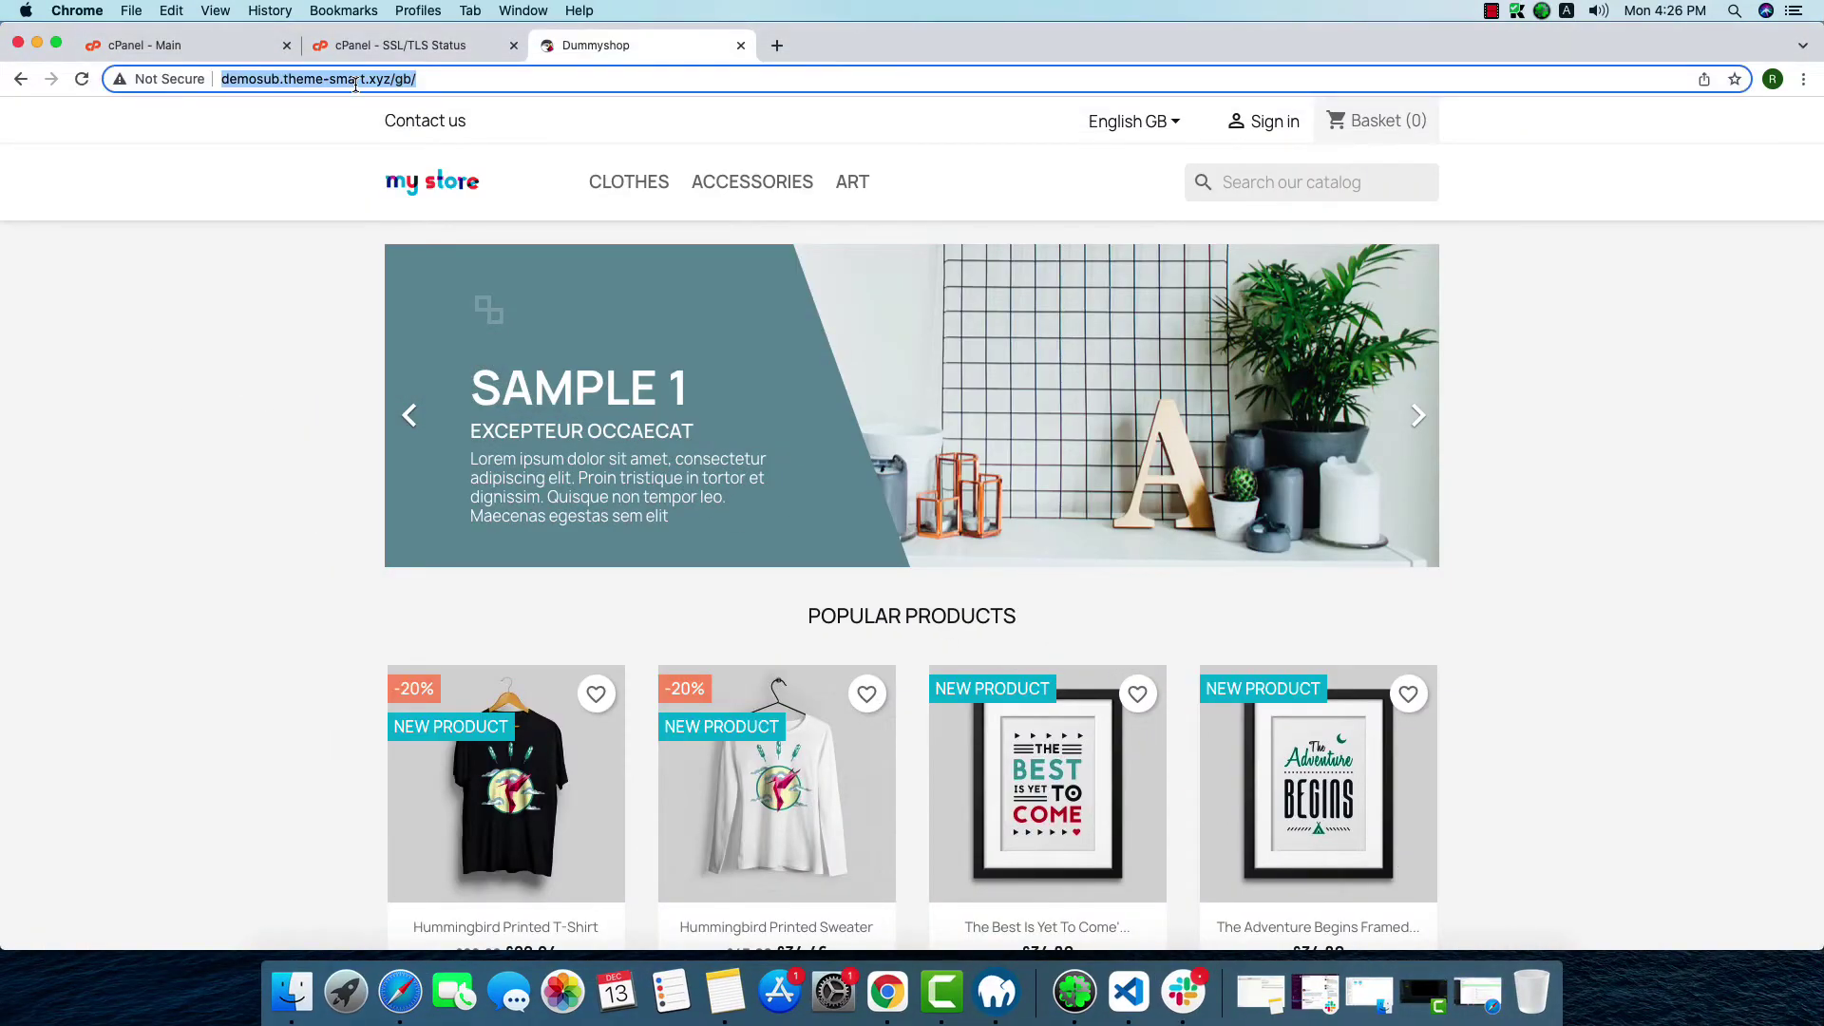
pyautogui.press('Return')
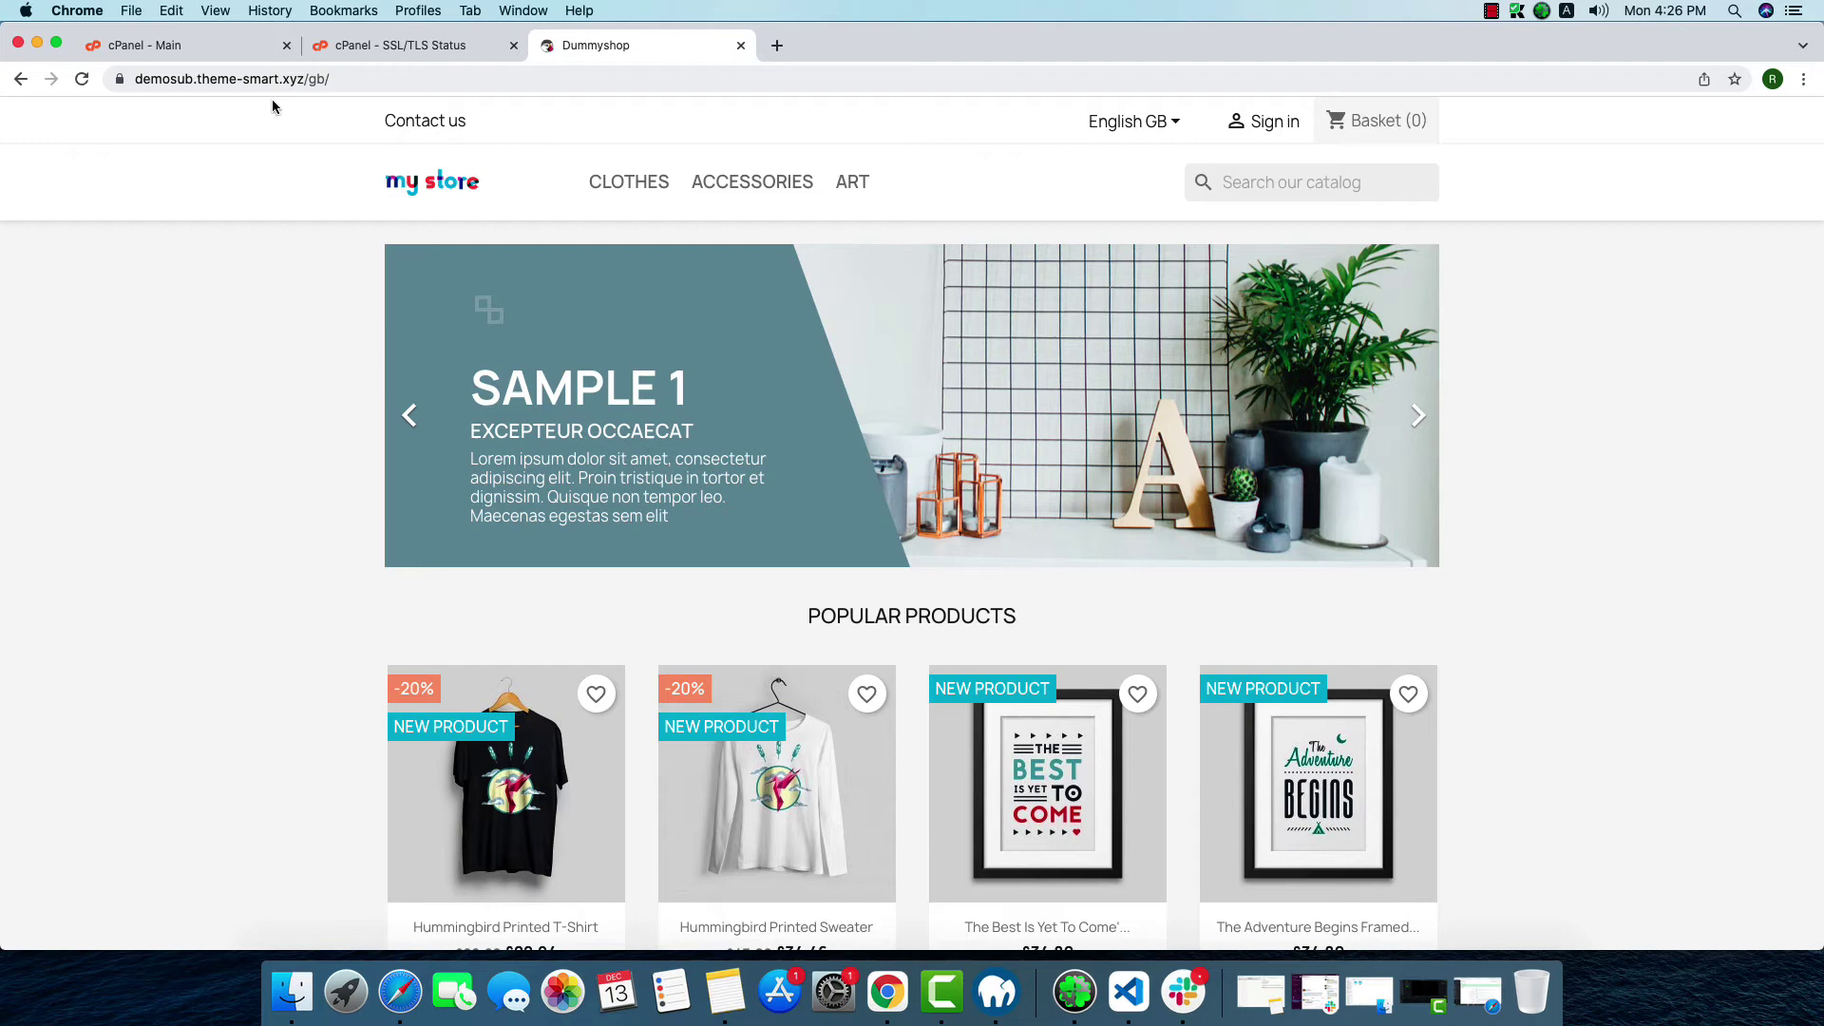
pyautogui.click(127, 81)
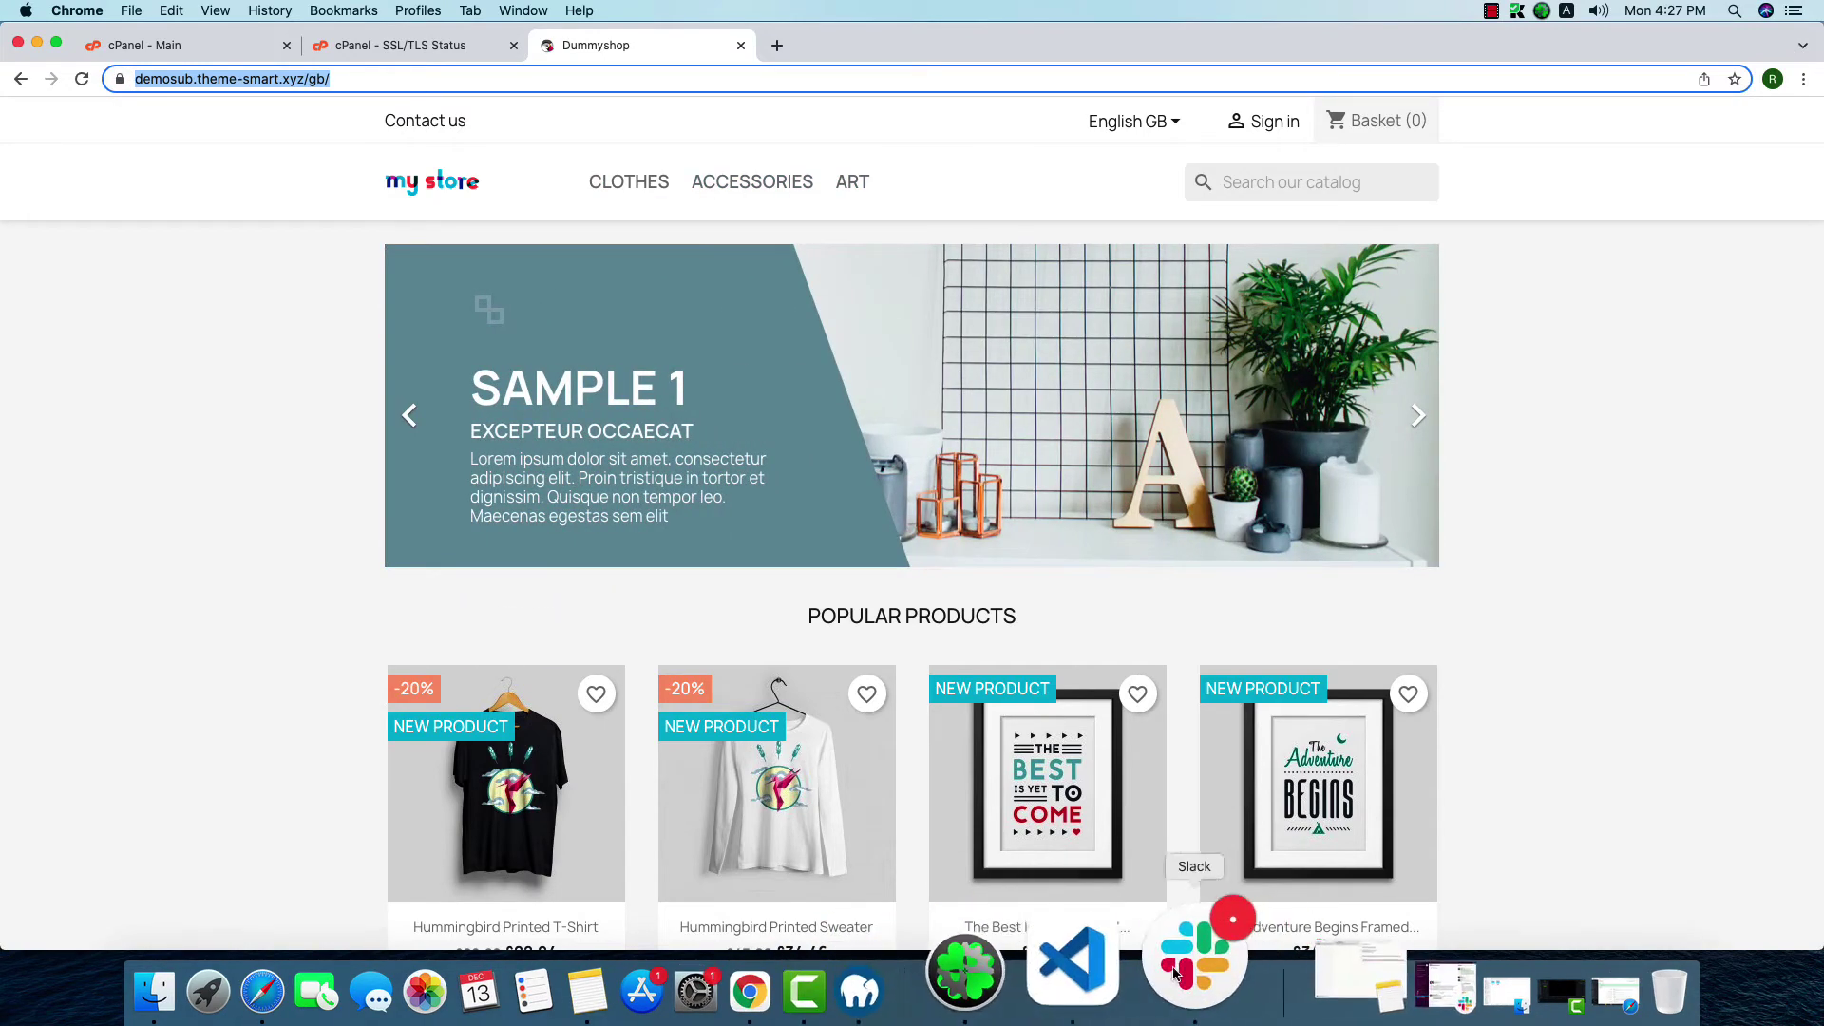
# Bring back the back-office window and return to its Dashboard.
pyautogui.click(1406, 969)
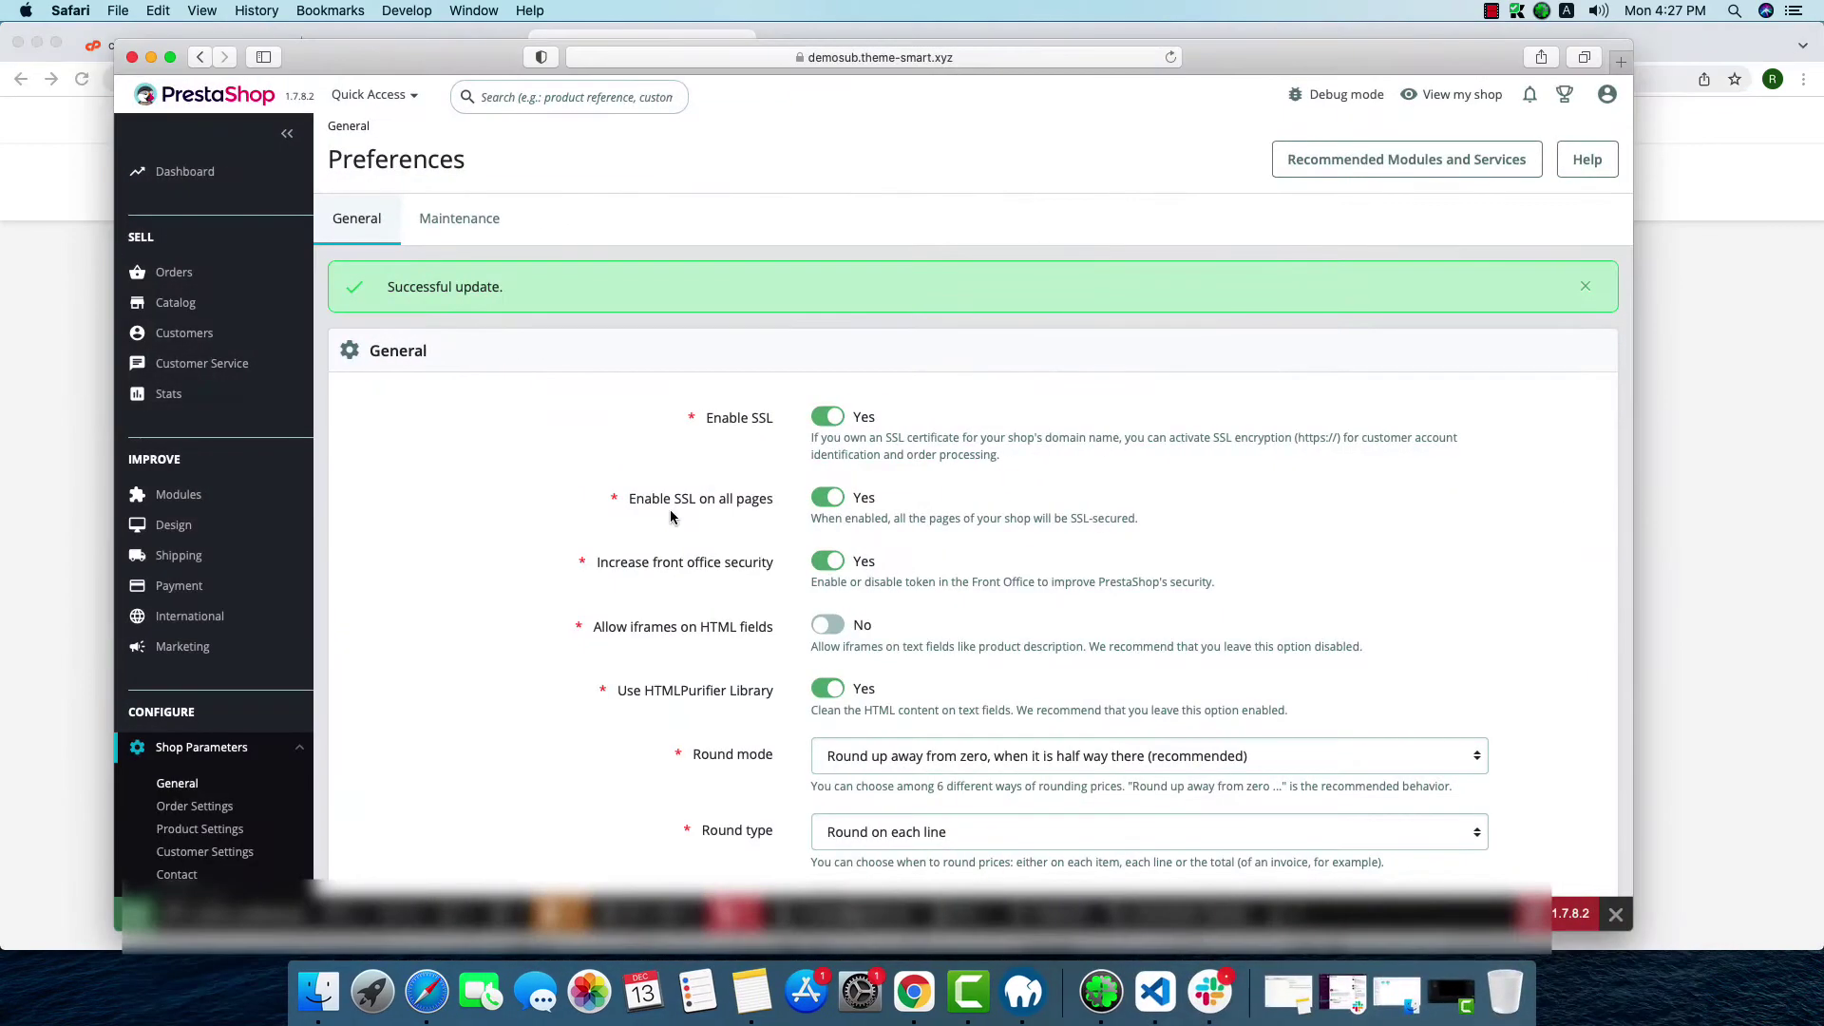
pyautogui.click(660, 65)
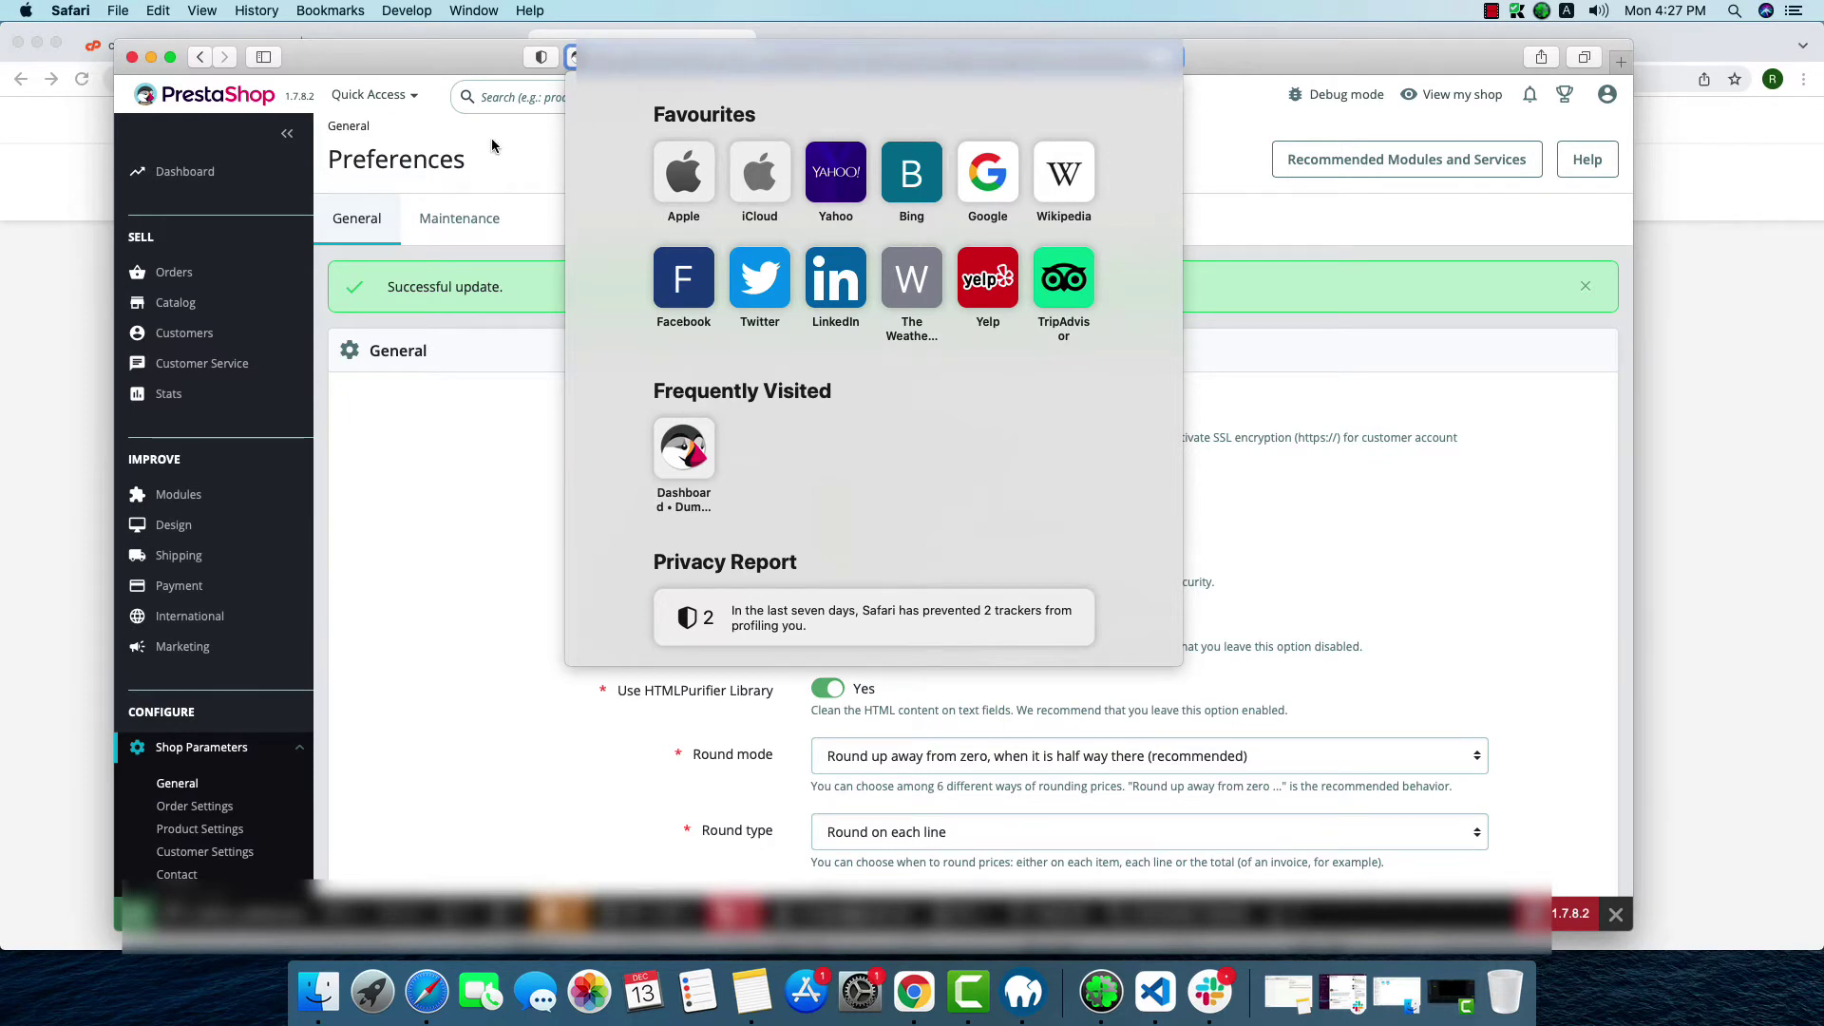
pyautogui.click(637, 136)
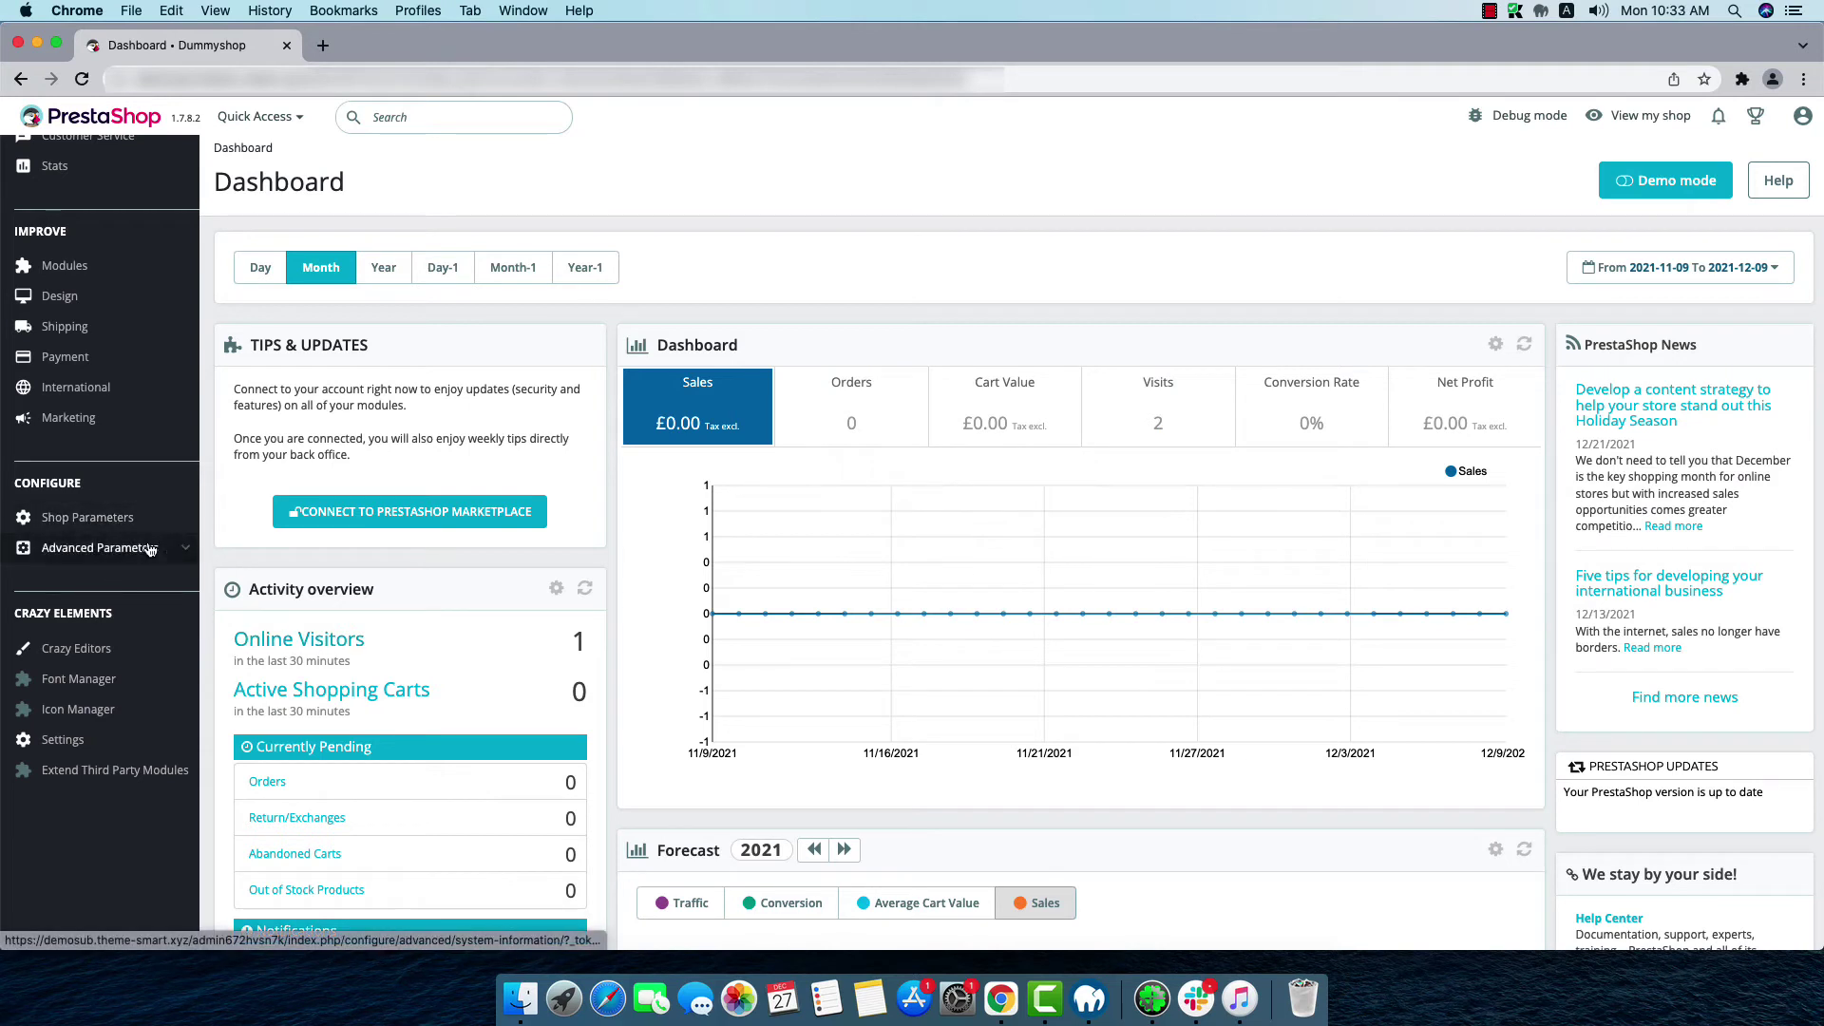
# Clear all caches under Advanced Parameters > Performance and save the performance settings.
pyautogui.moveTo(167, 557)
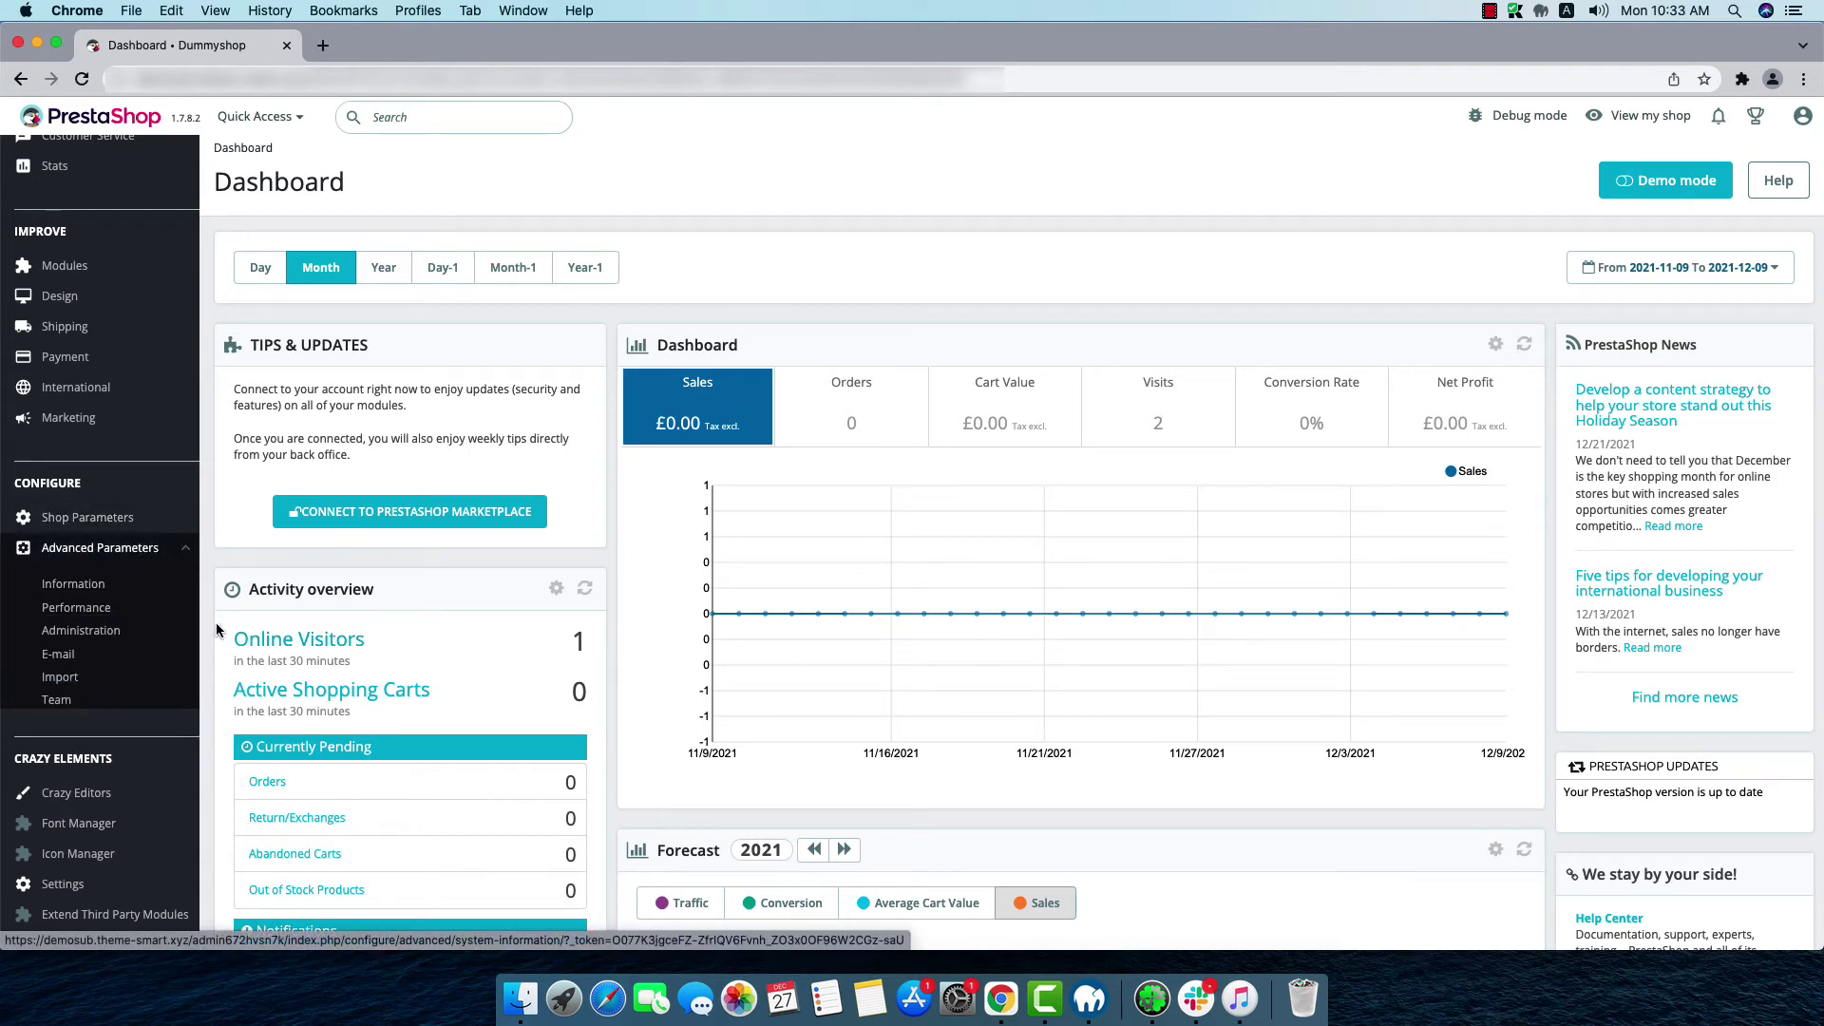
pyautogui.click(171, 635)
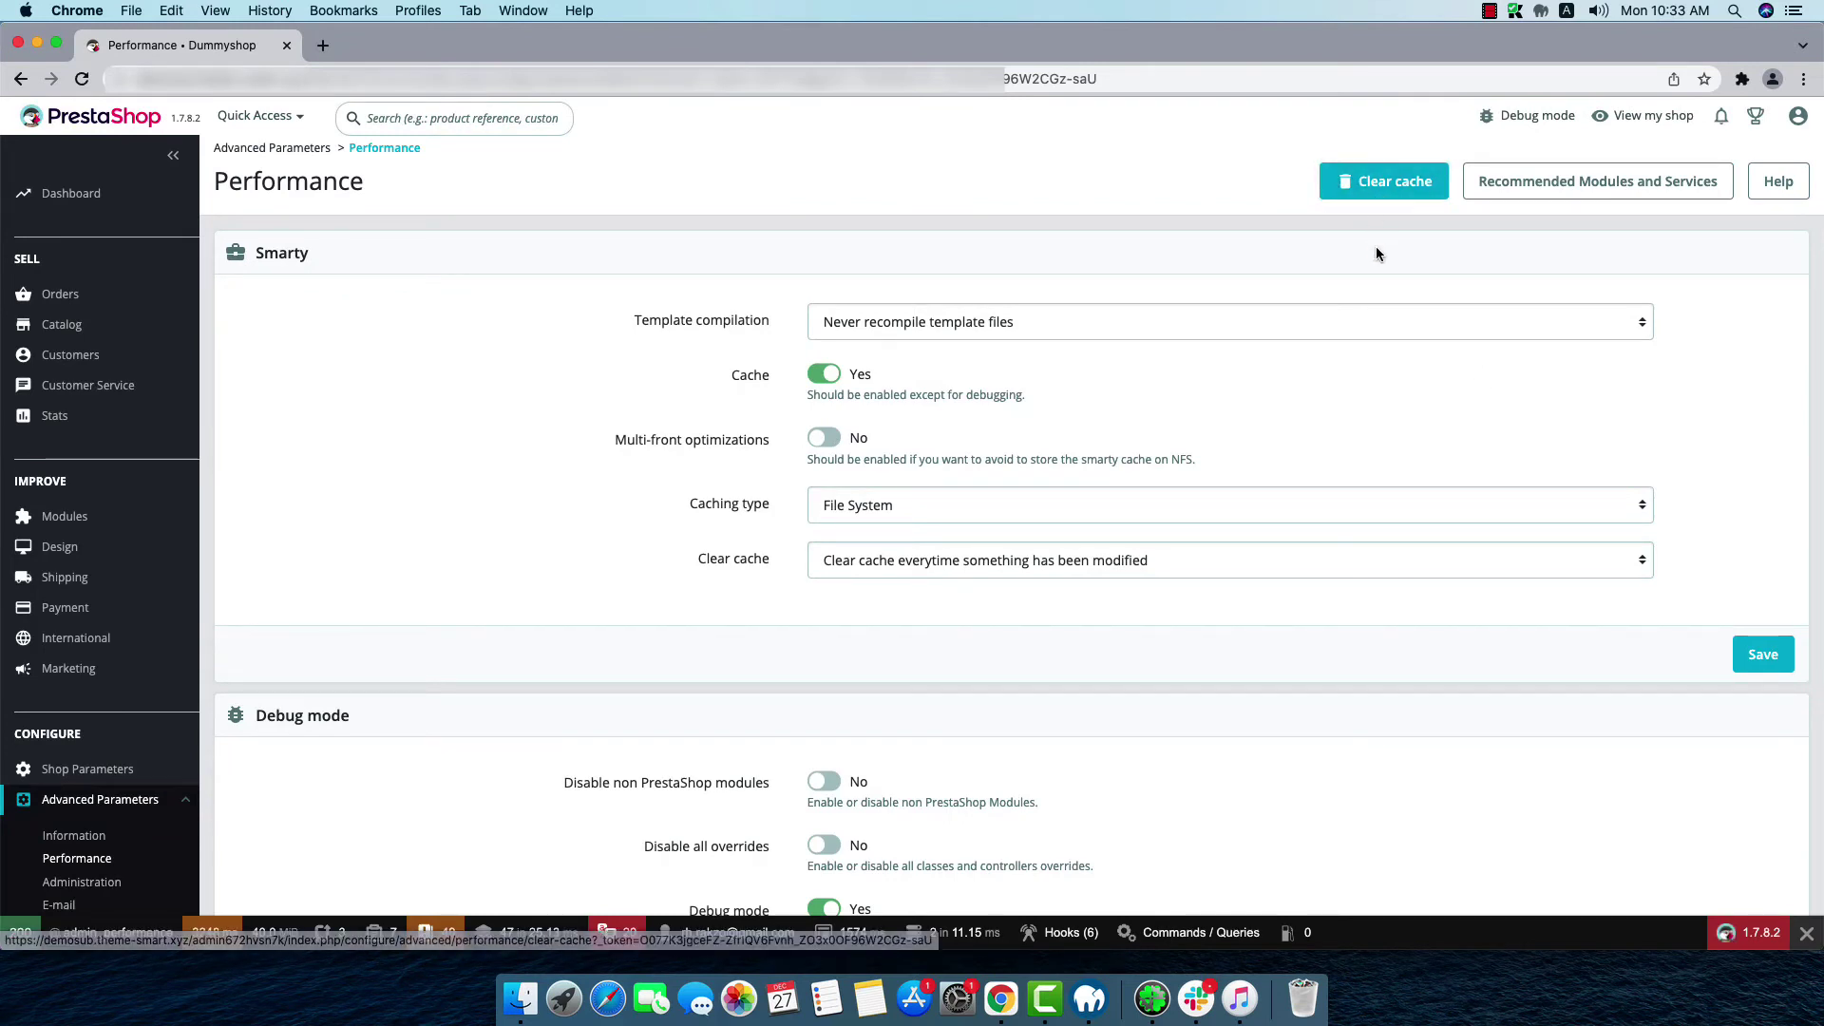
pyautogui.click(1378, 198)
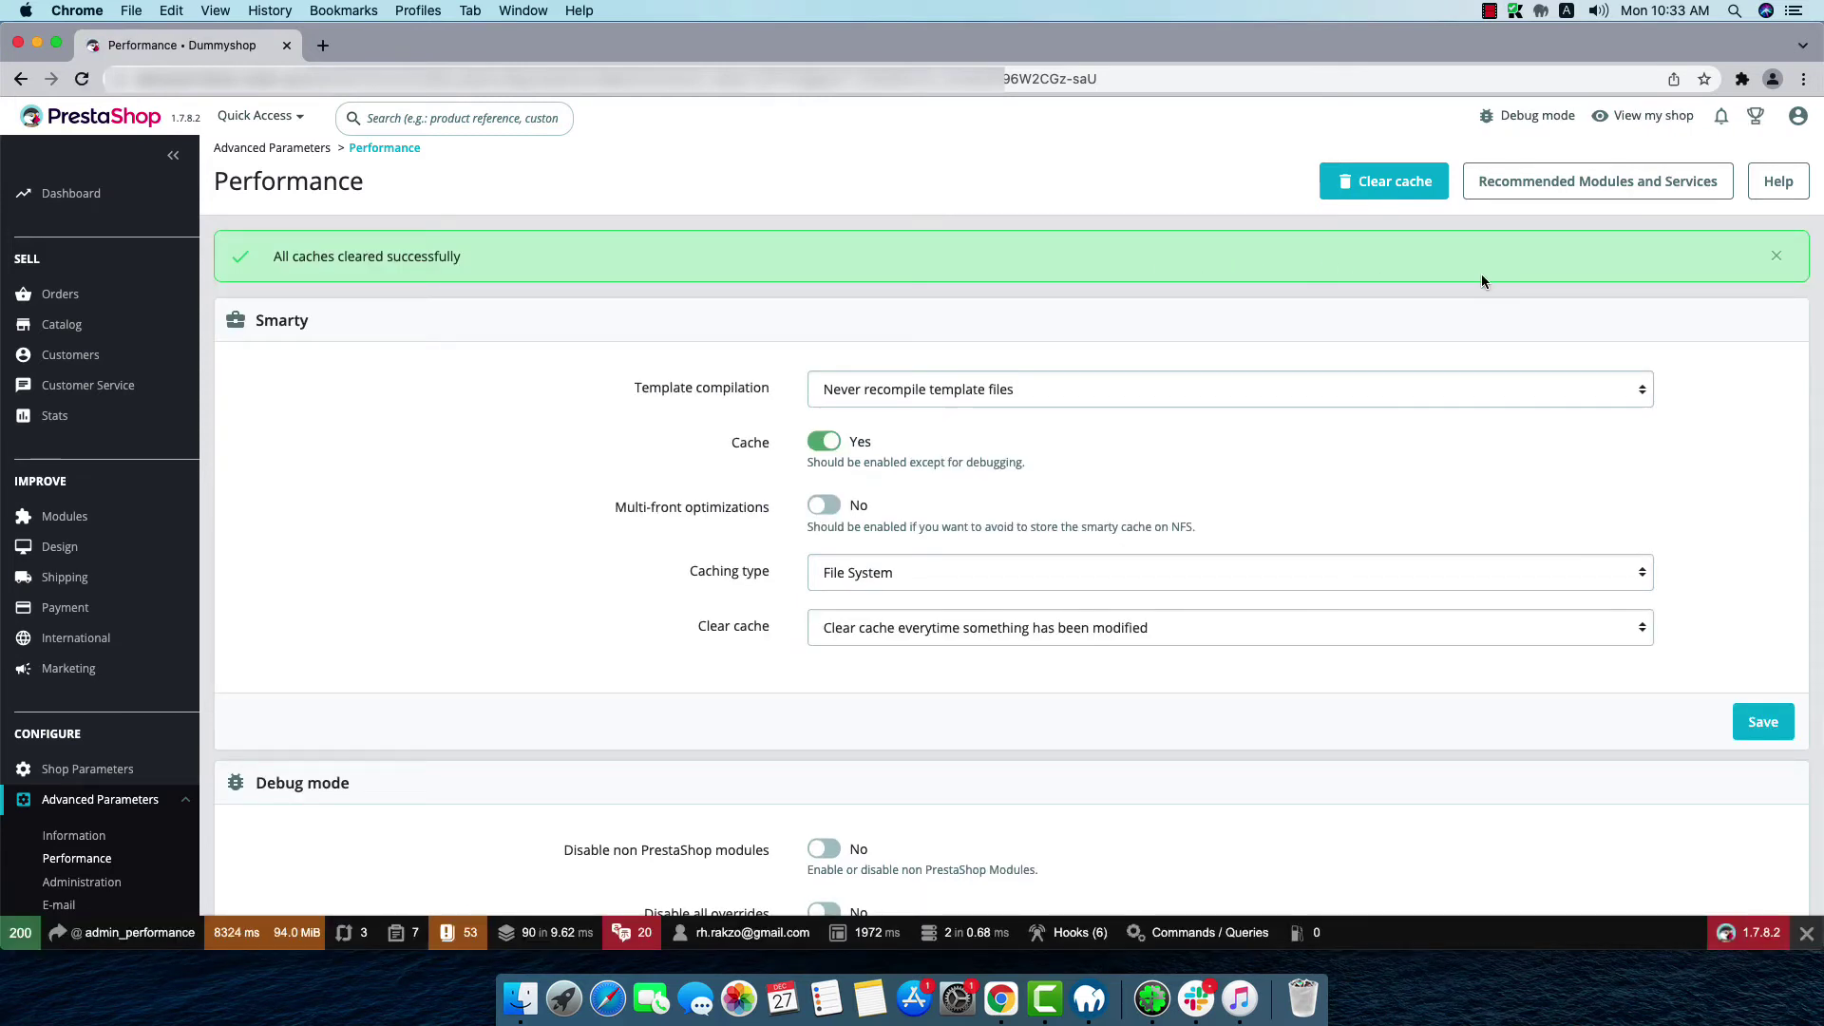
pyautogui.click(1762, 722)
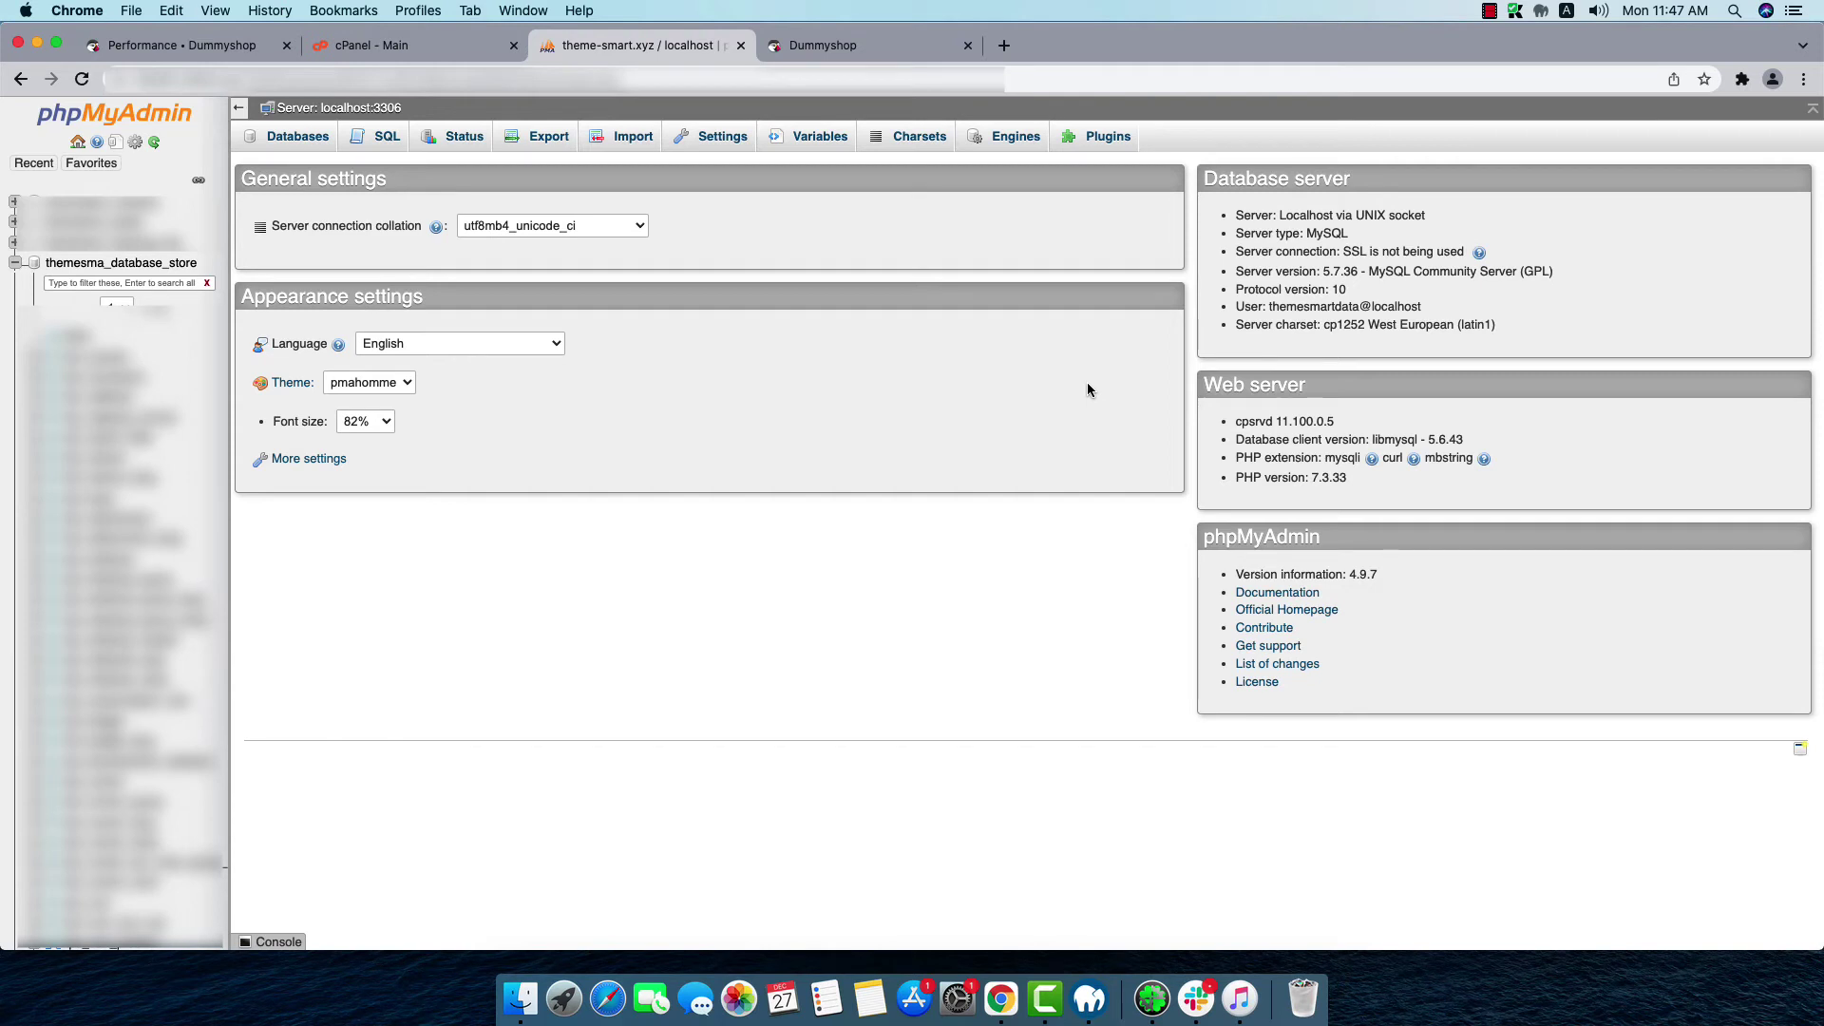
# Search every table of themesma_database_store for 'ssl', finding matches in fps_configuration and fps_cms_lang.
pyautogui.click(145, 269)
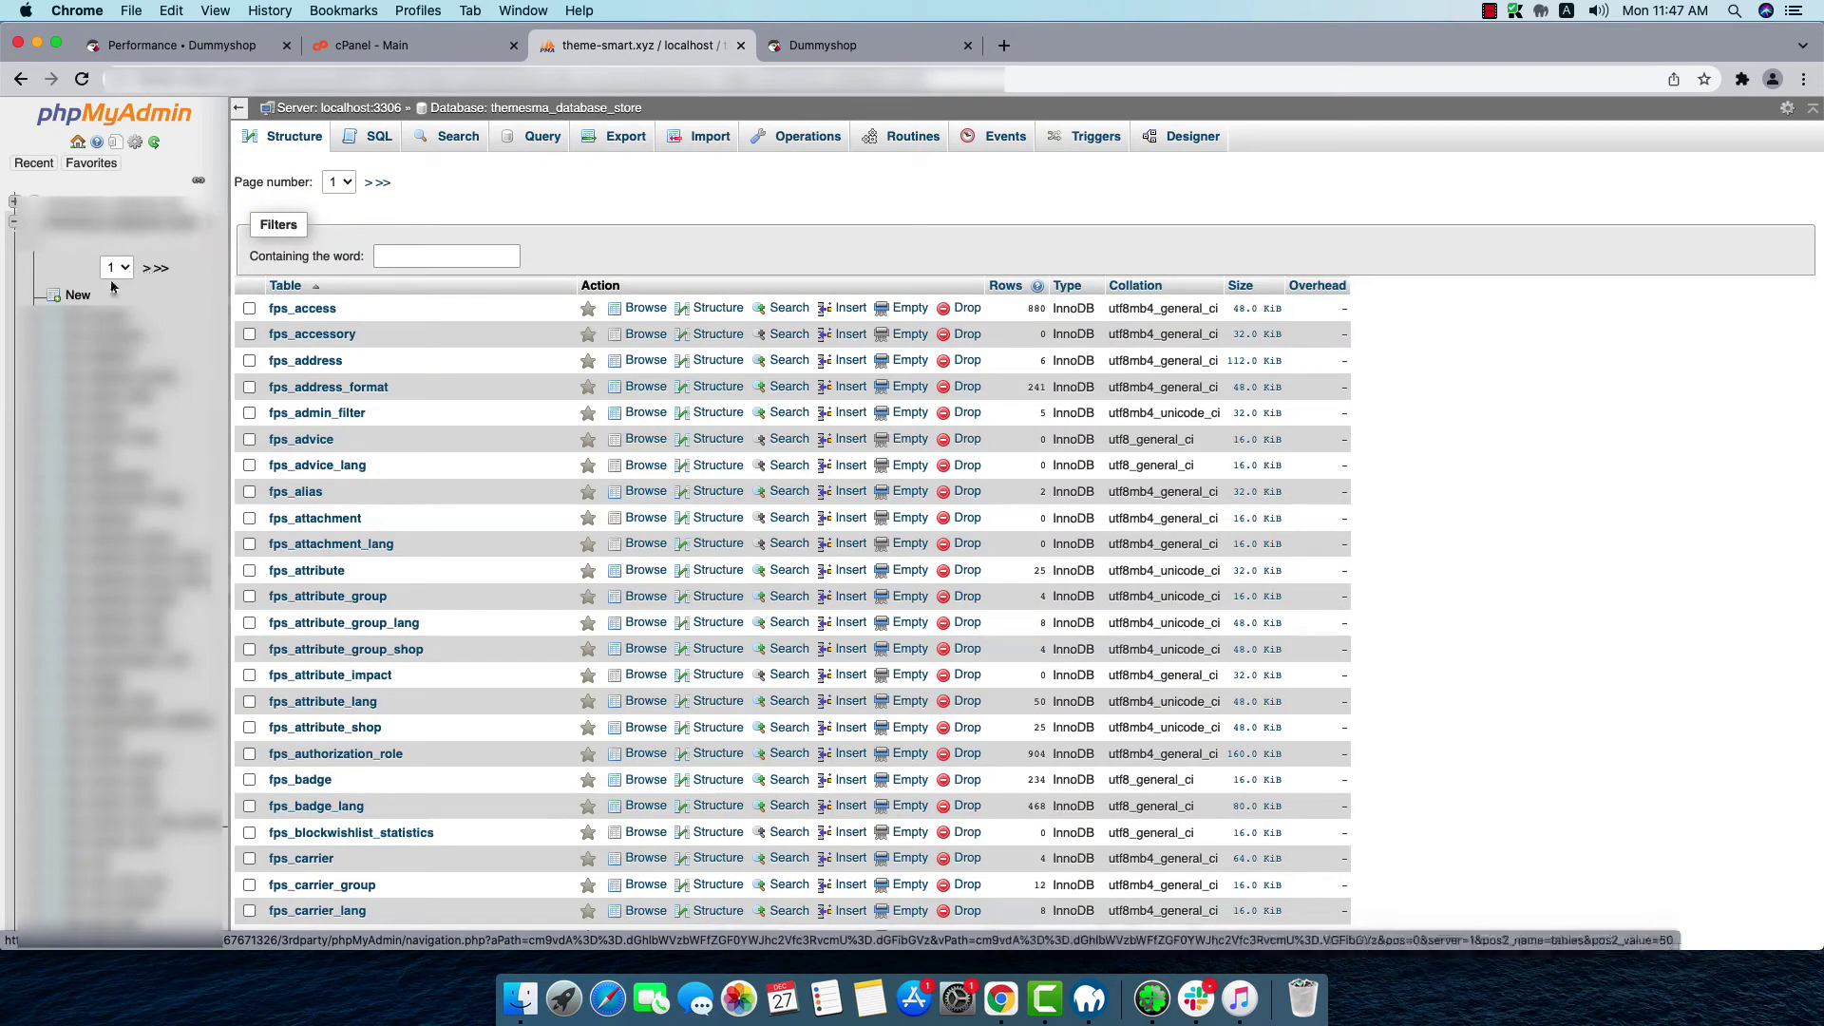
pyautogui.click(449, 141)
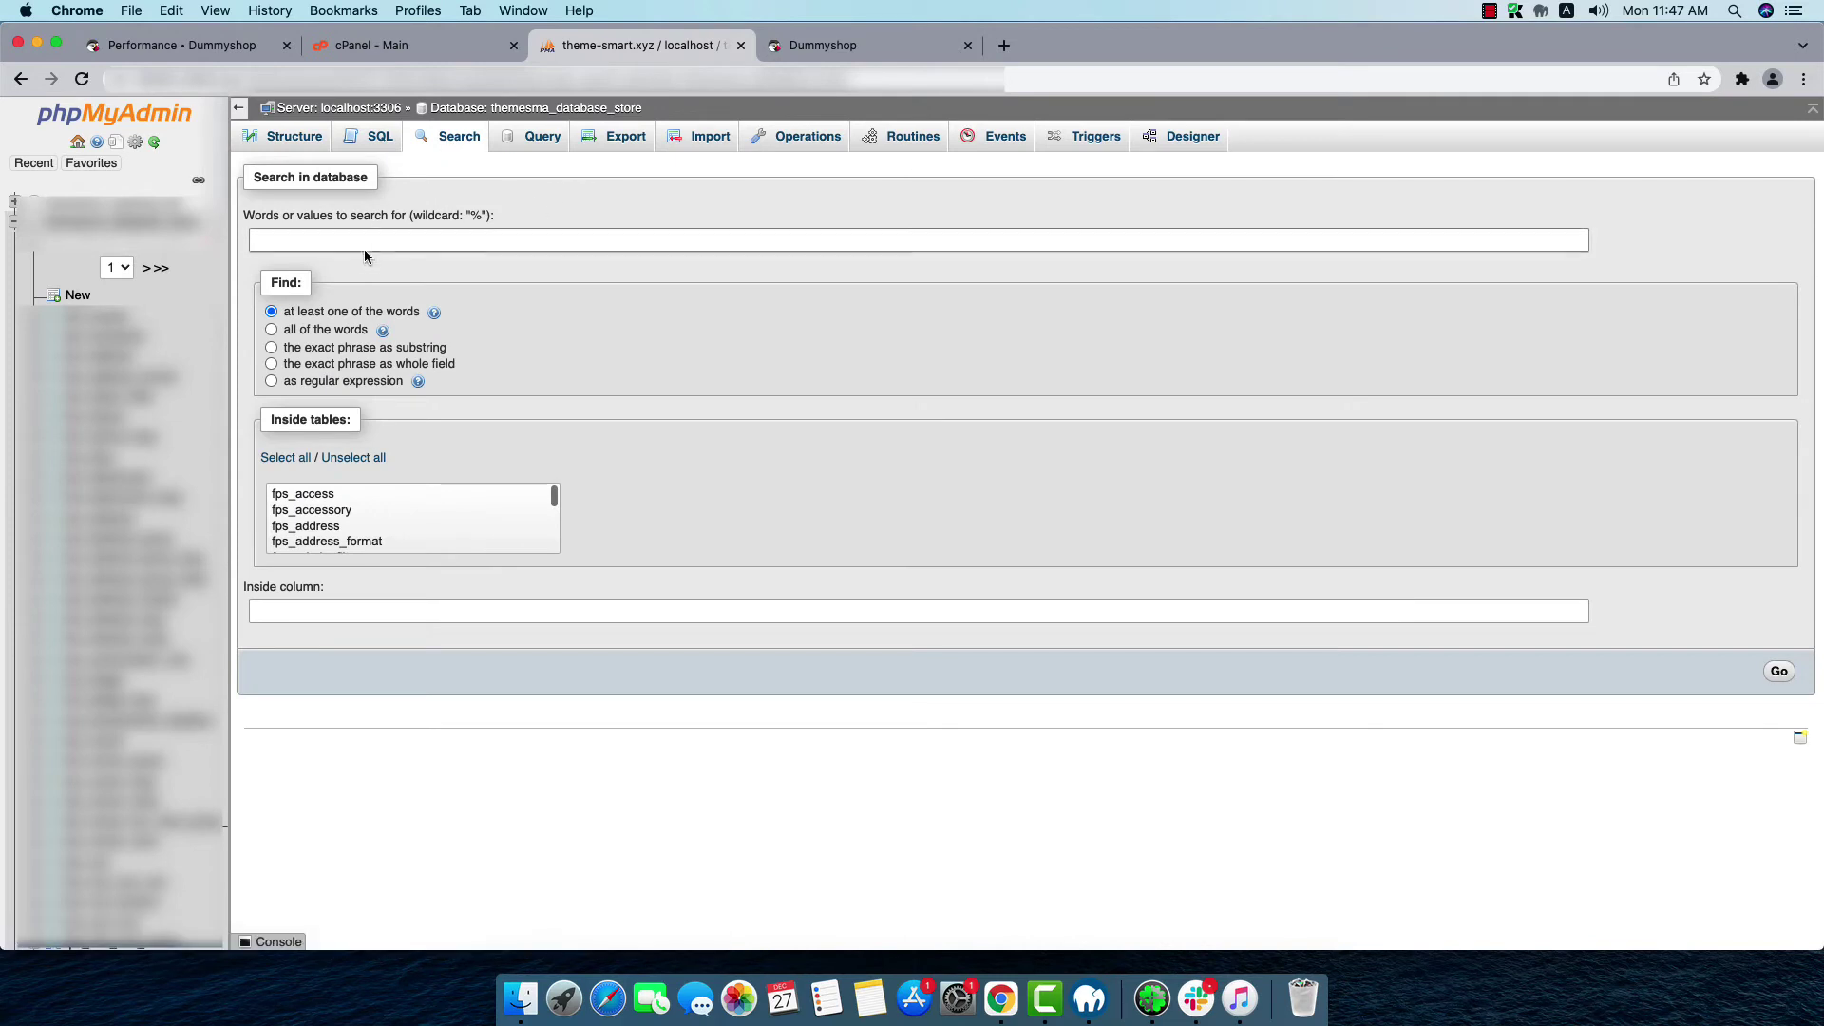
pyautogui.click(340, 240)
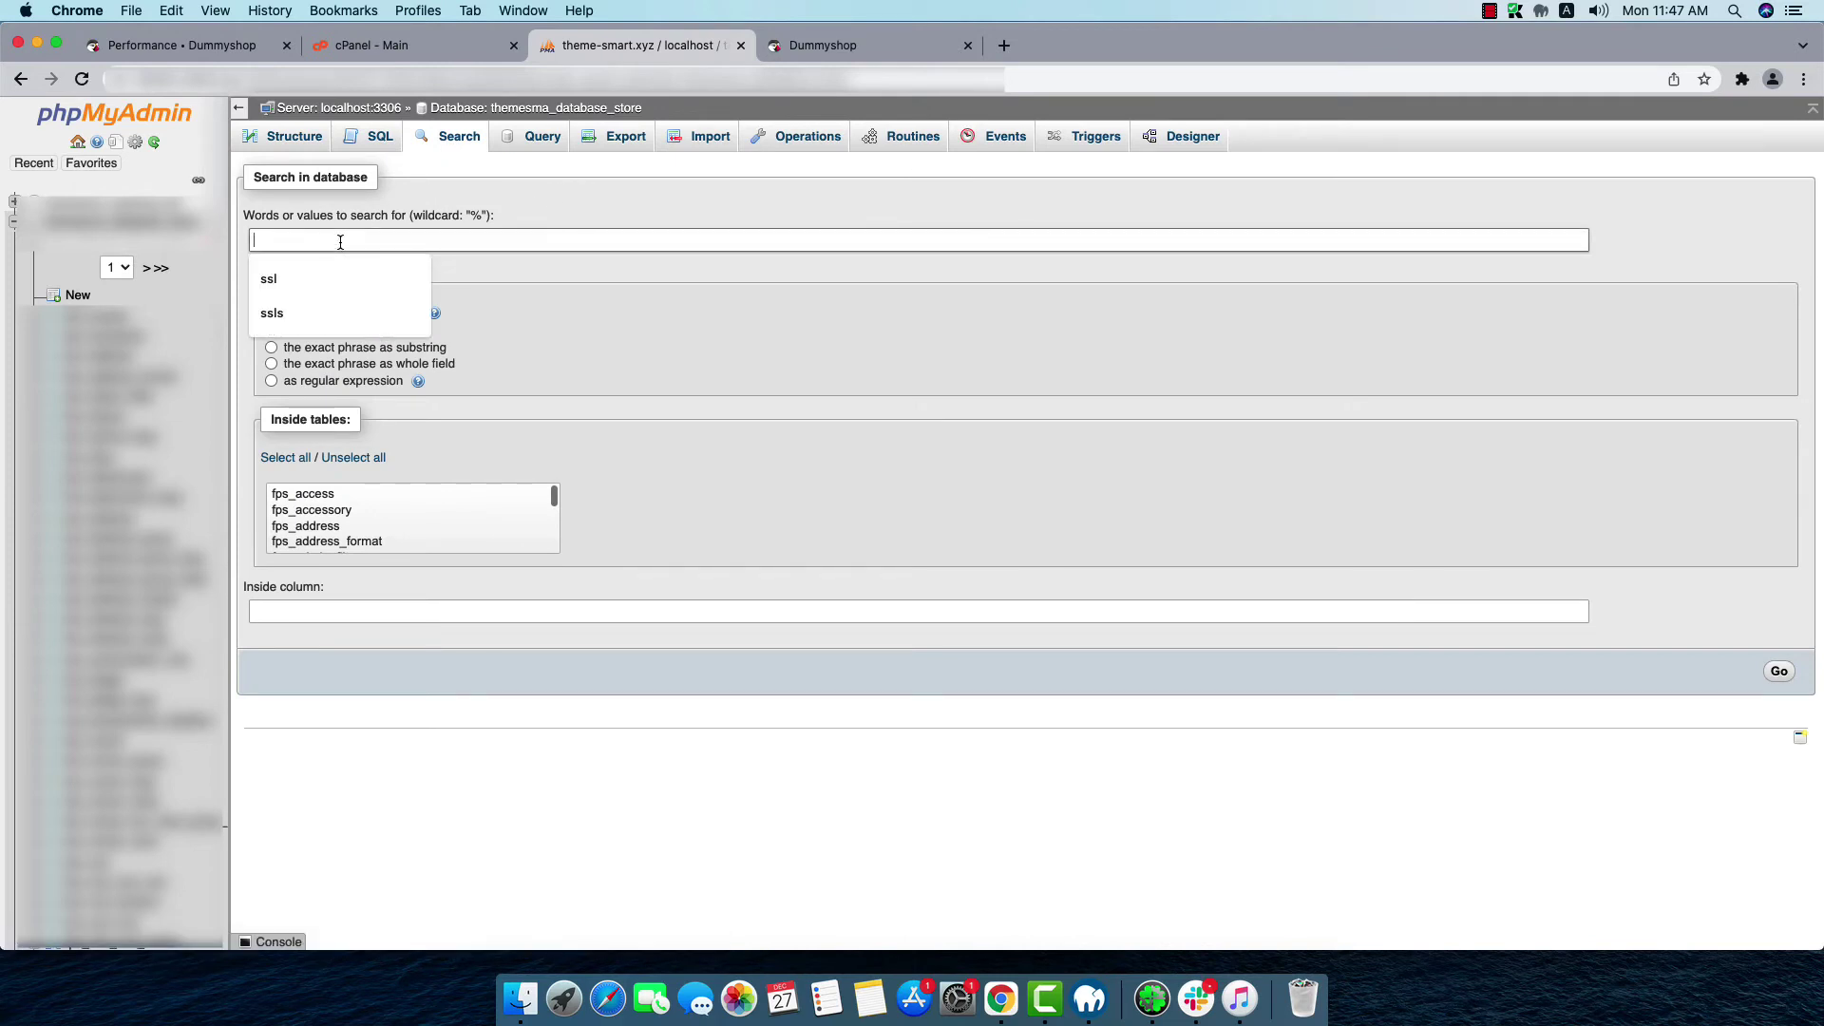
pyautogui.write('ssl')
pyautogui.click(290, 458)
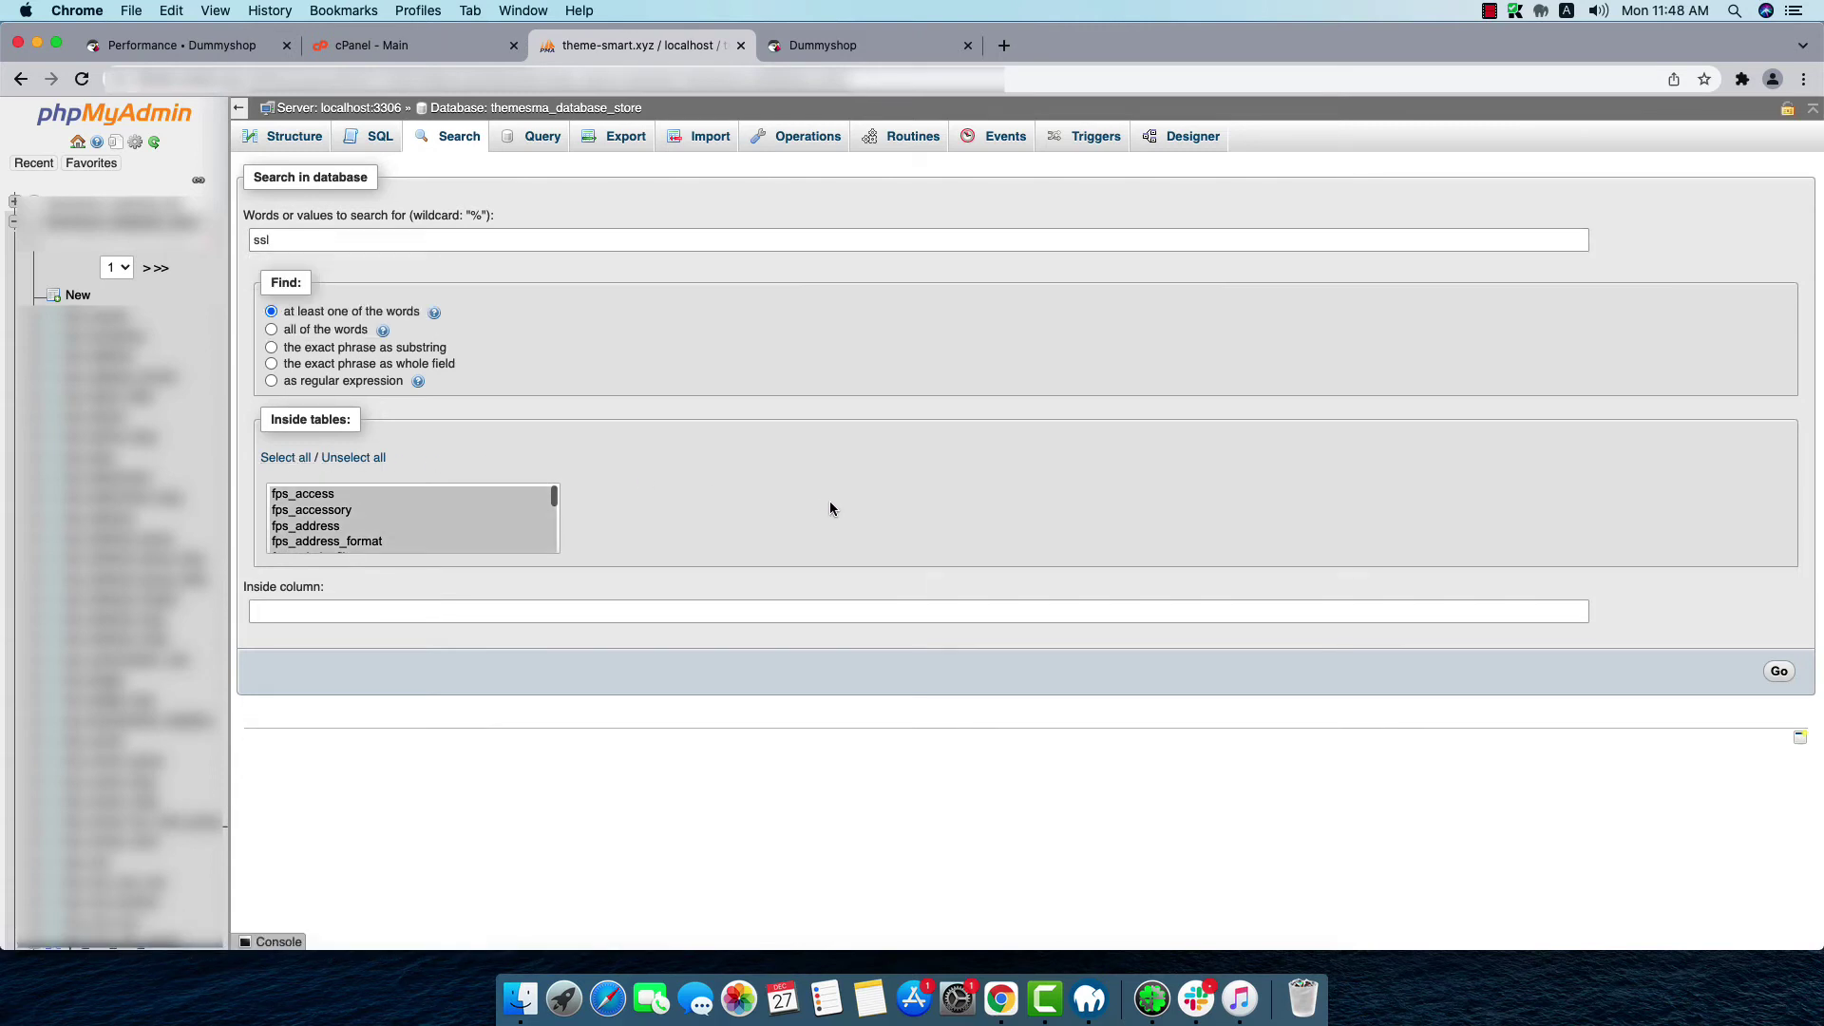
pyautogui.click(1778, 671)
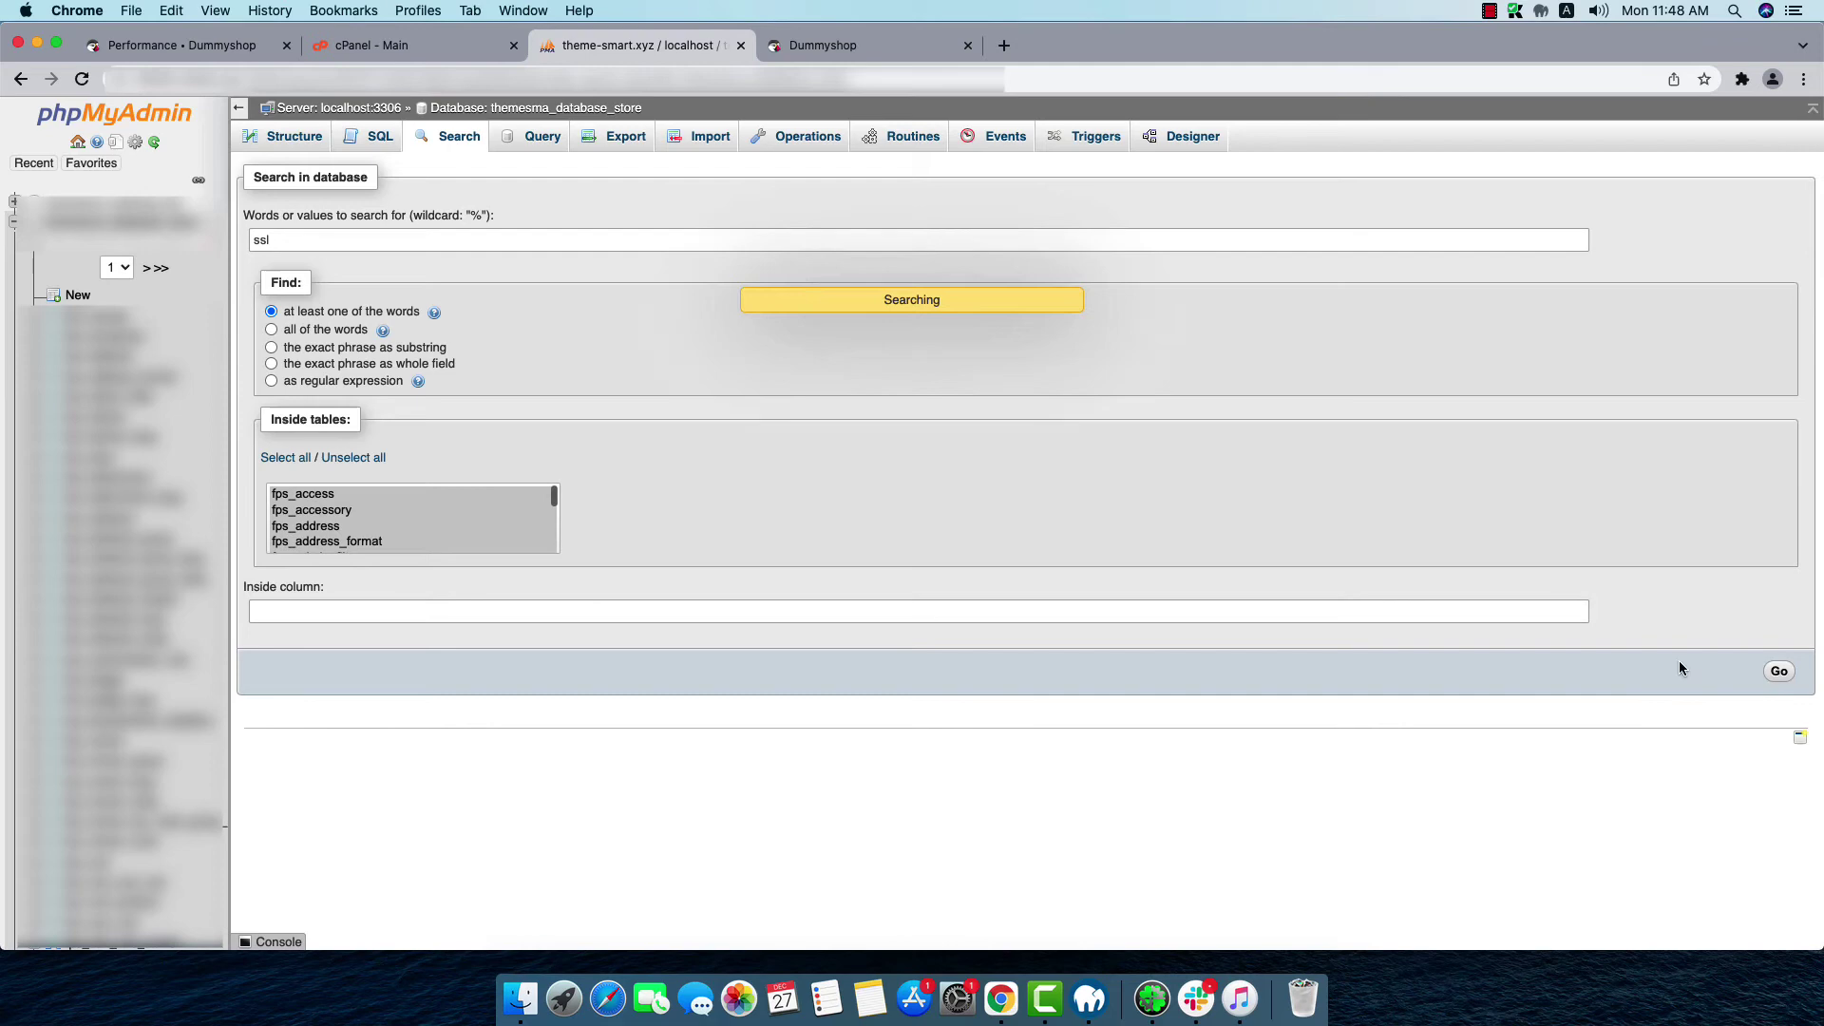
pyautogui.scroll(-5, 439, 671)
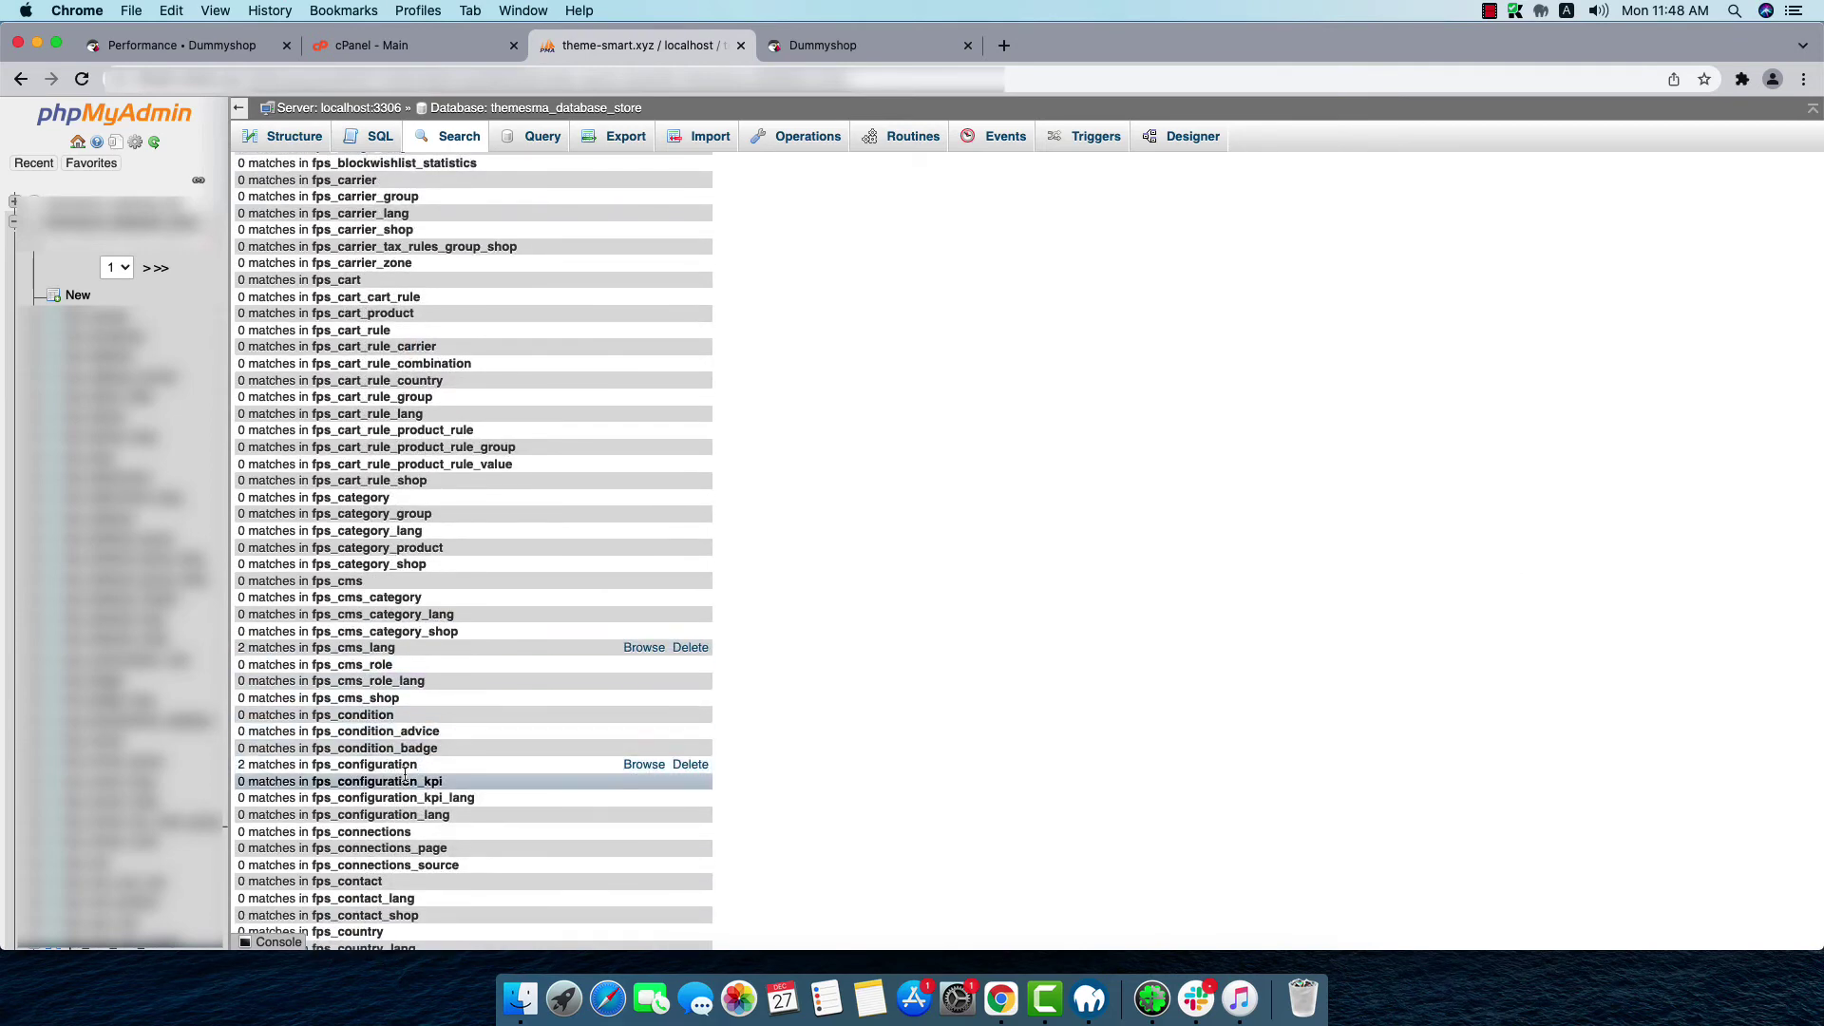
# Browse the fps_configuration matches and save PS_SSL_ENABLED with value 1.
pyautogui.click(636, 765)
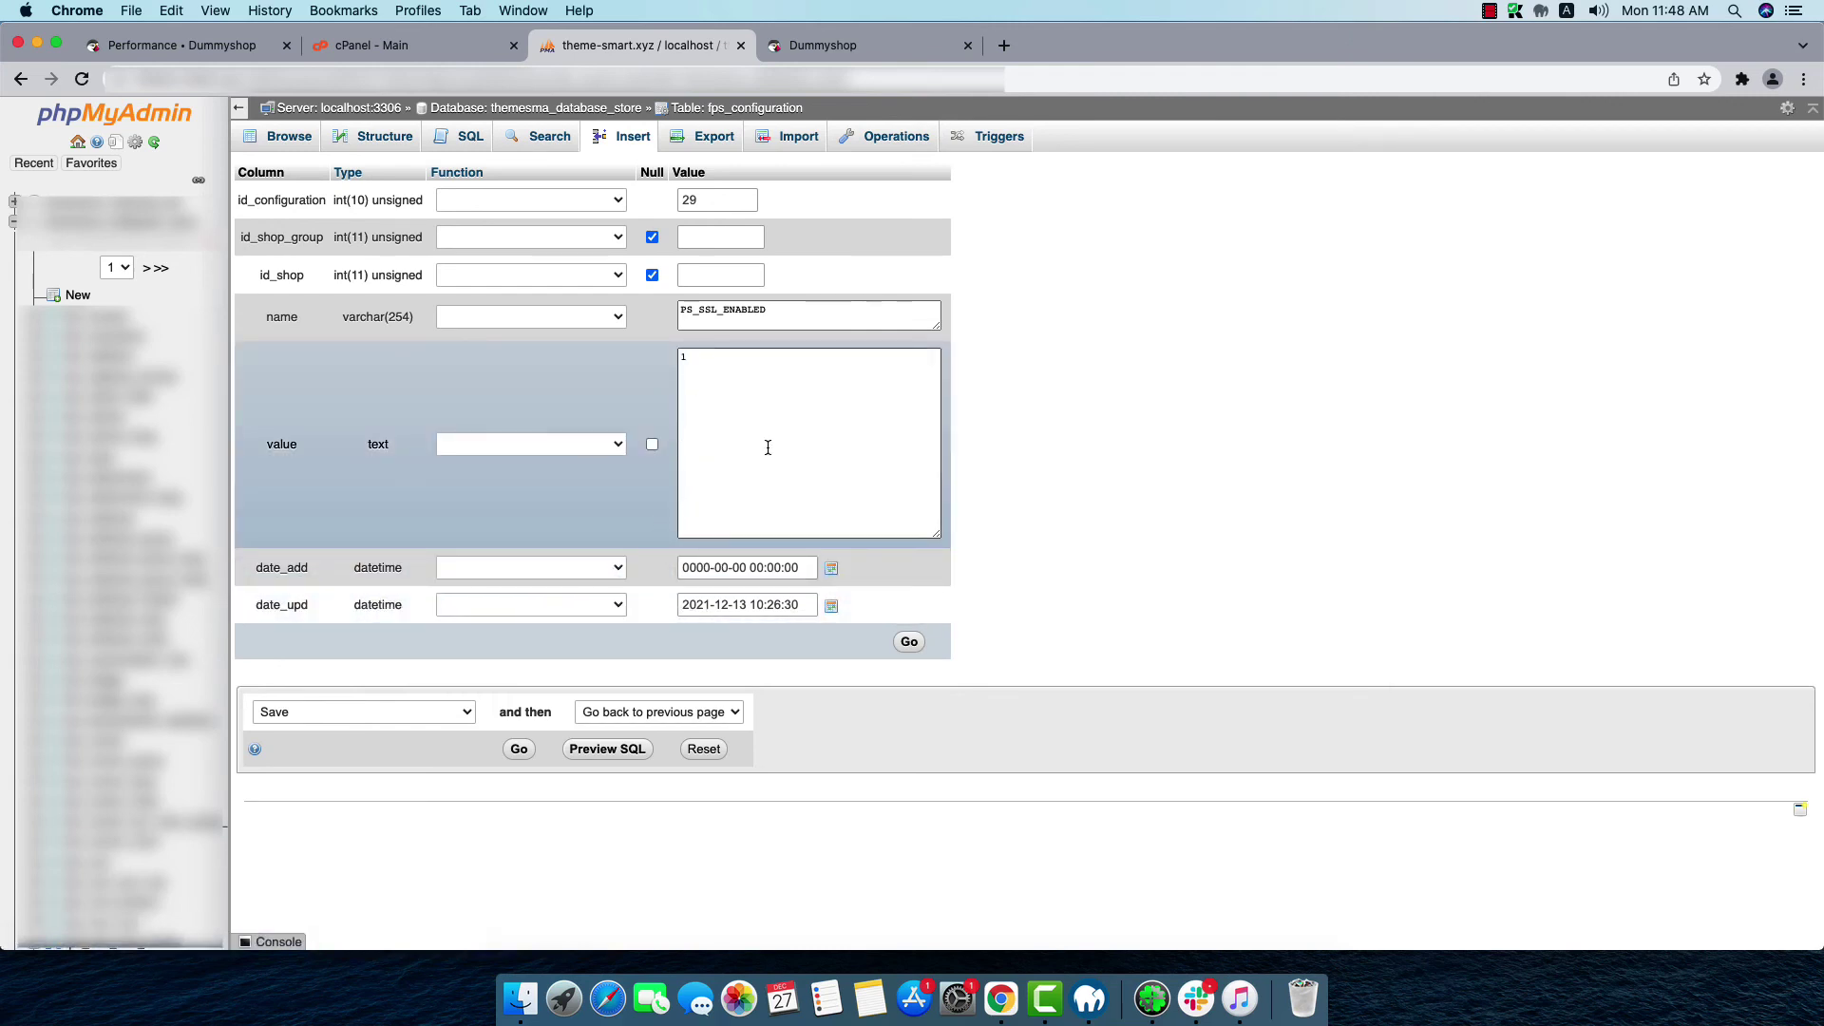
pyautogui.click(908, 644)
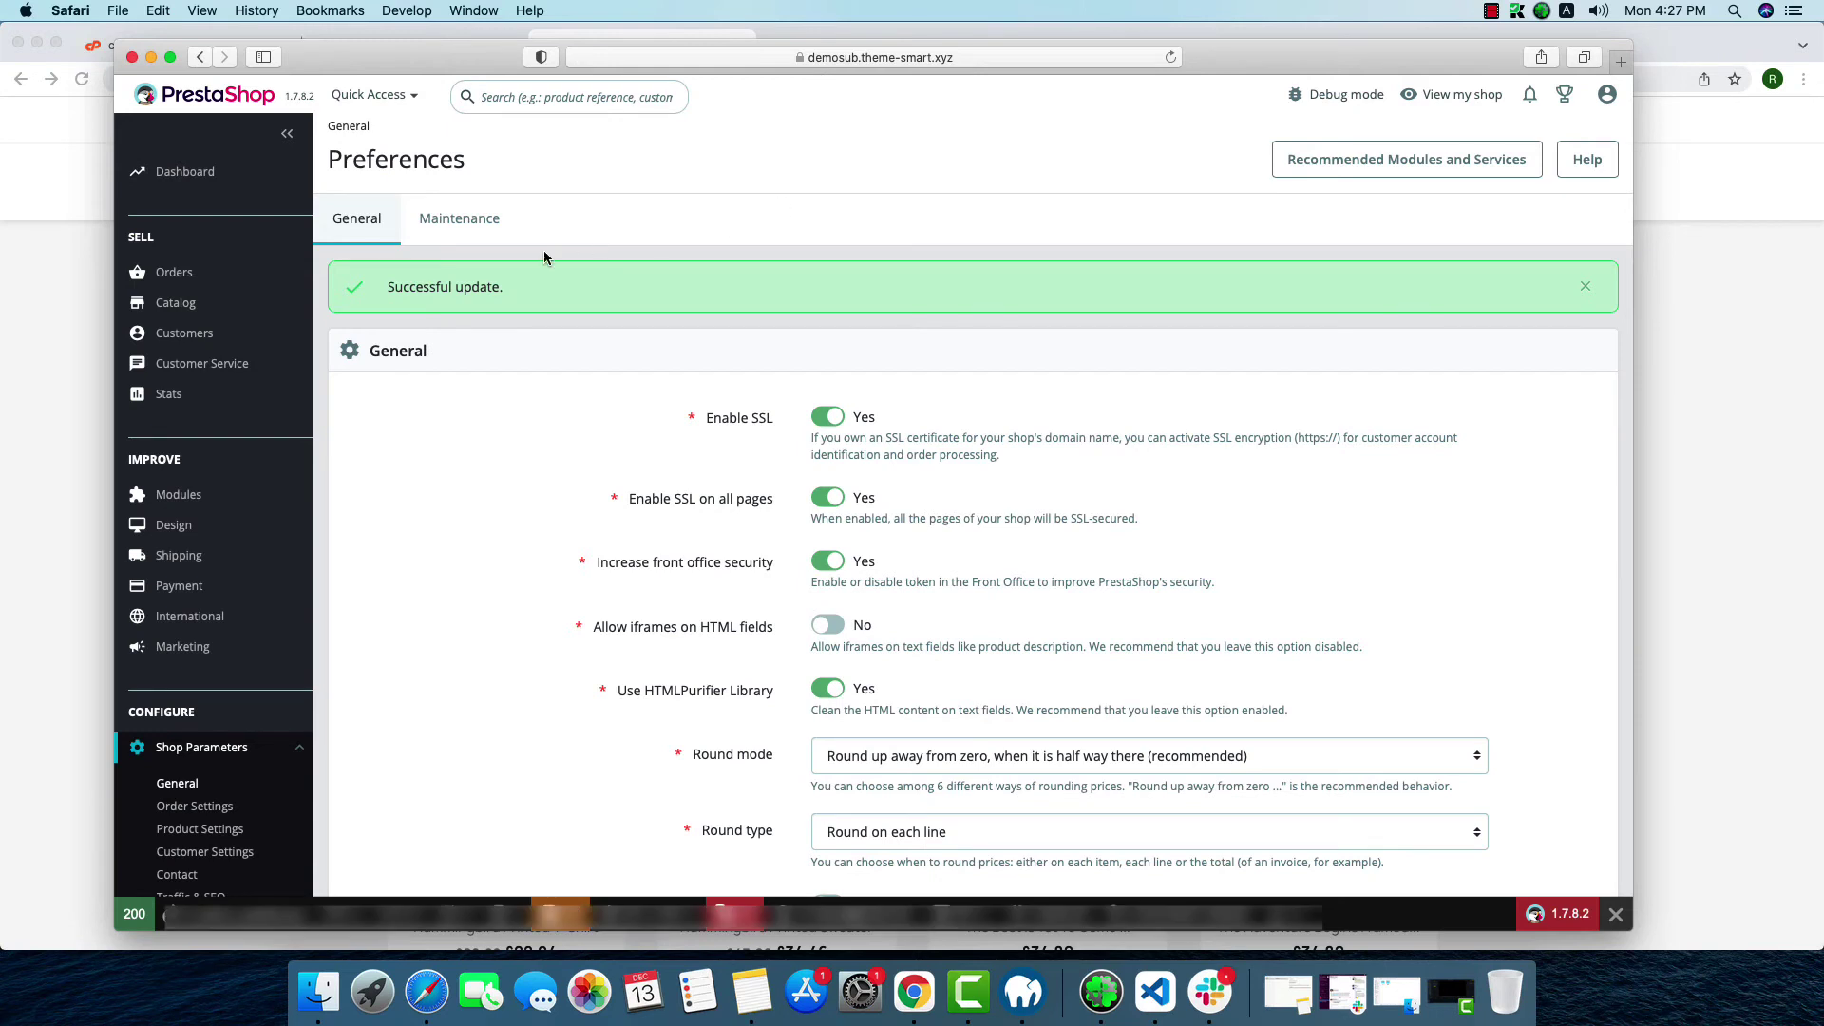
# Reload the PrestaShop back office with Cmd+R so it opens to the dashboard.
pyautogui.press('super+r')
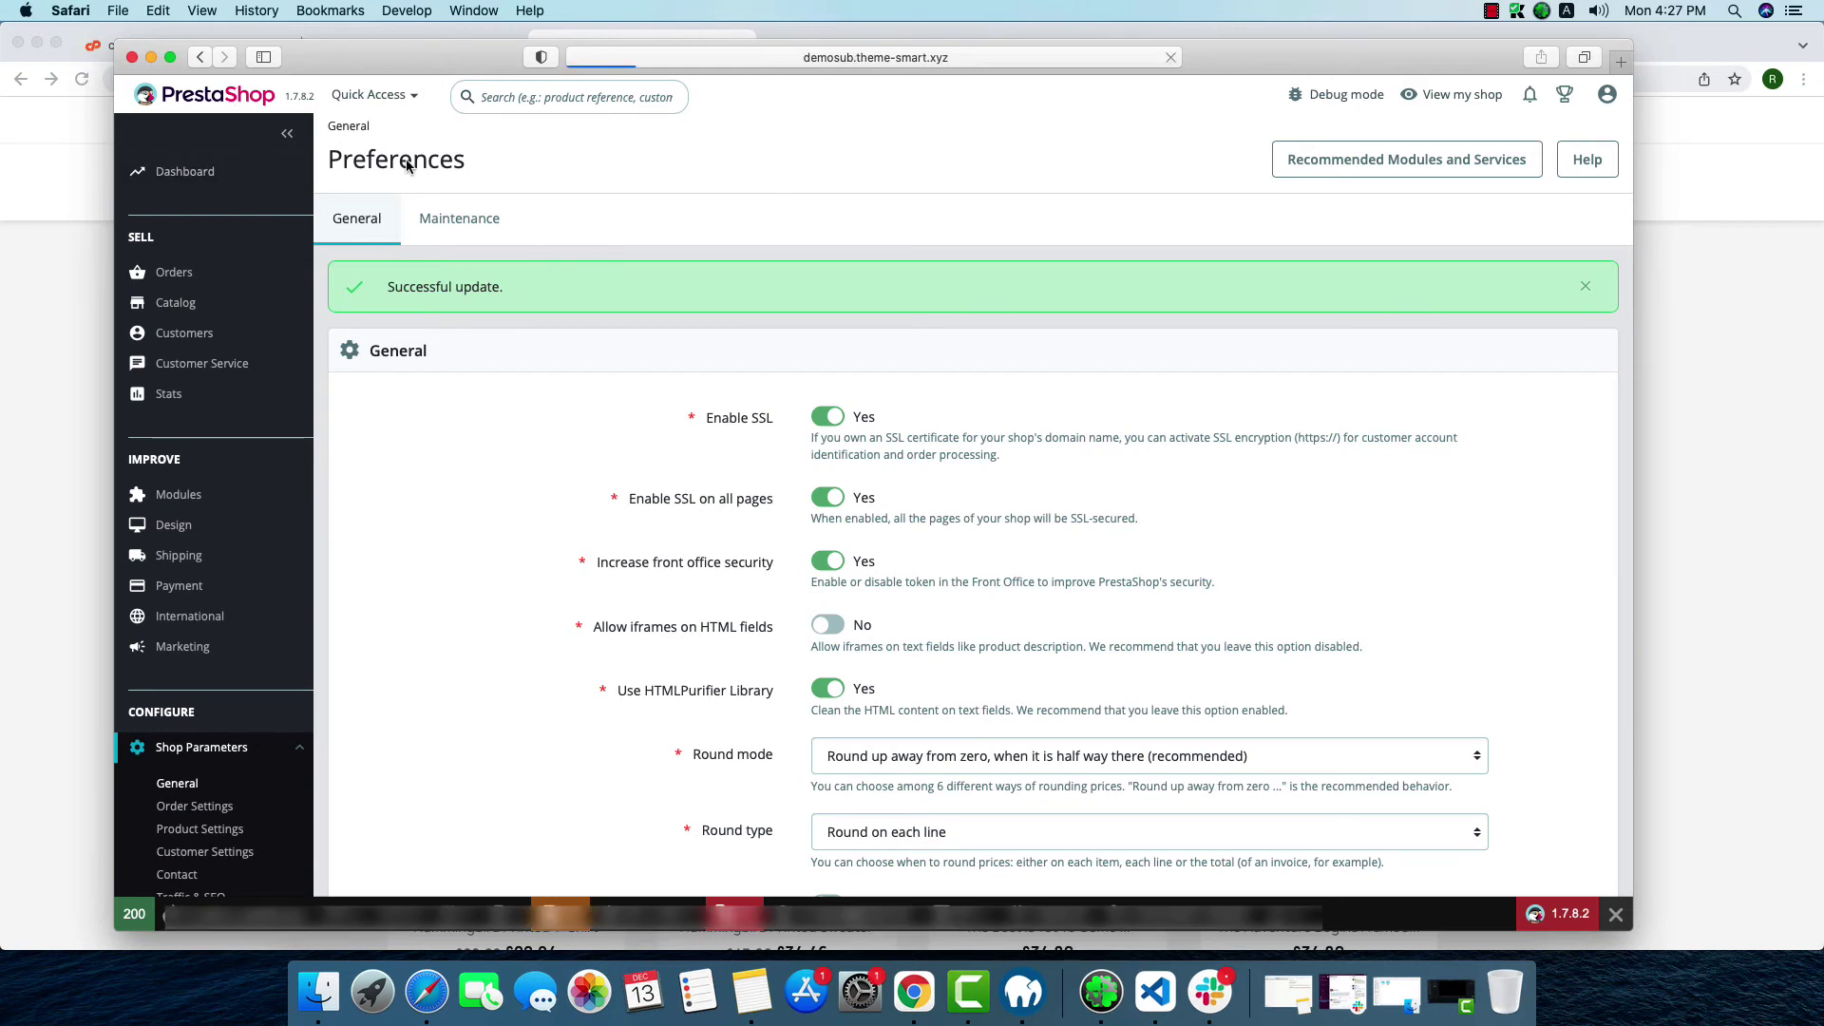